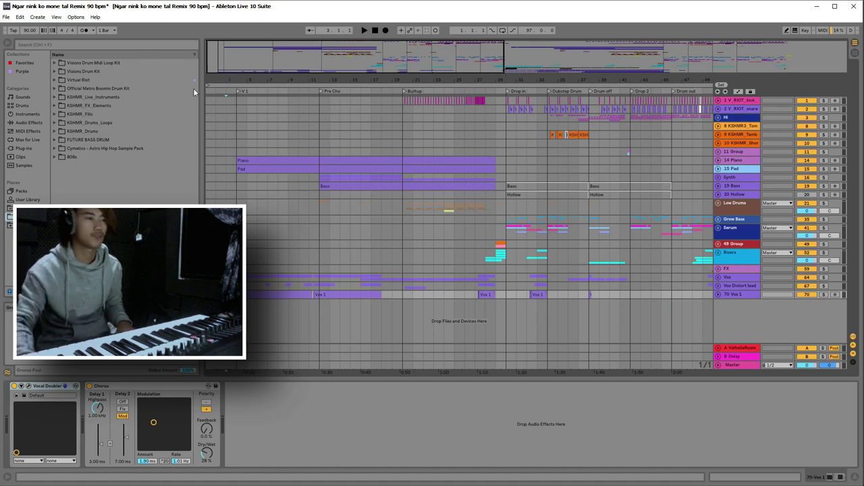
# - Play the arrangement from 3.1.1, just before the V 1 section
pyautogui.moveTo(230, 80); pyautogui.dragTo(303, 201)
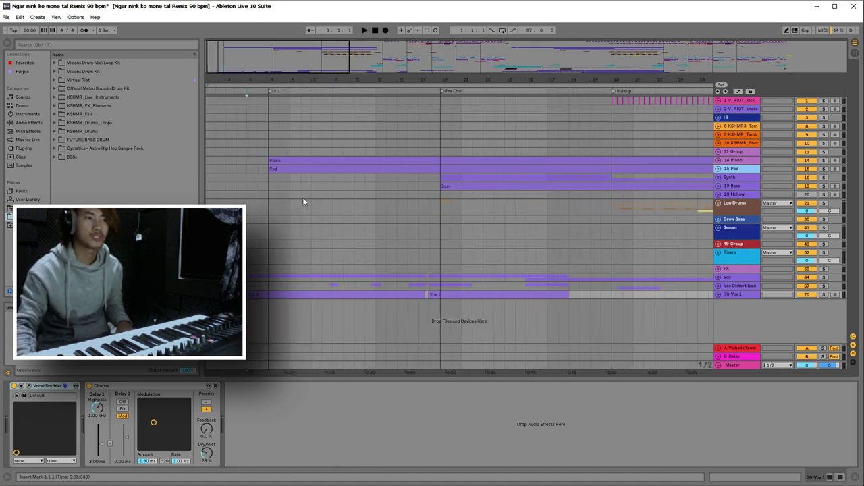
pyautogui.click(307, 259)
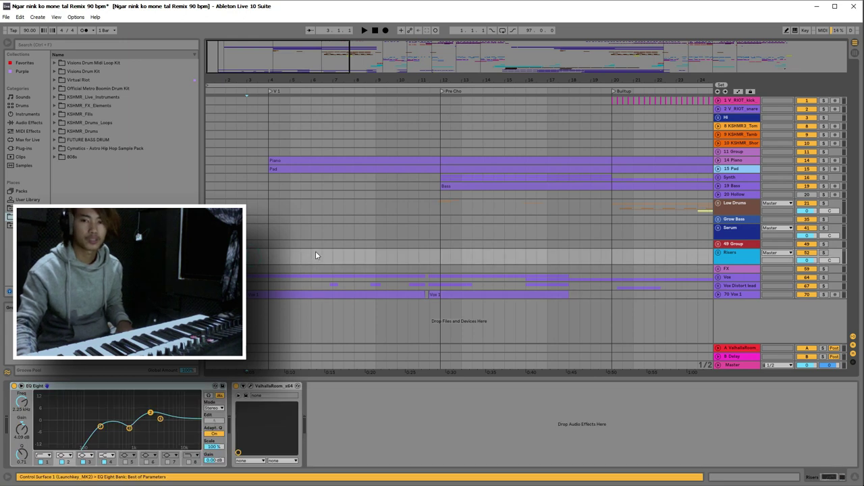
pyautogui.press('space')
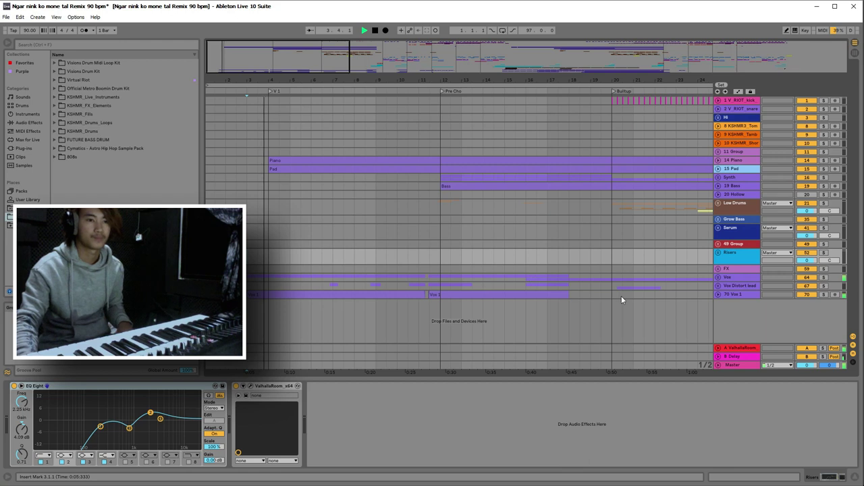
# - Unfold the Vox and Vox Distort lead groups and track 70 Vox 1 to show their clips
pyautogui.click(718, 277)
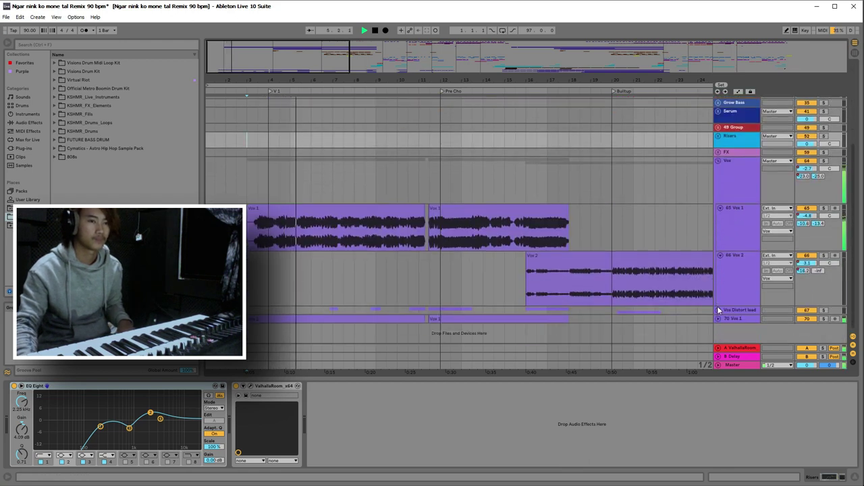
pyautogui.click(718, 310)
pyautogui.scroll(-5, 718, 298)
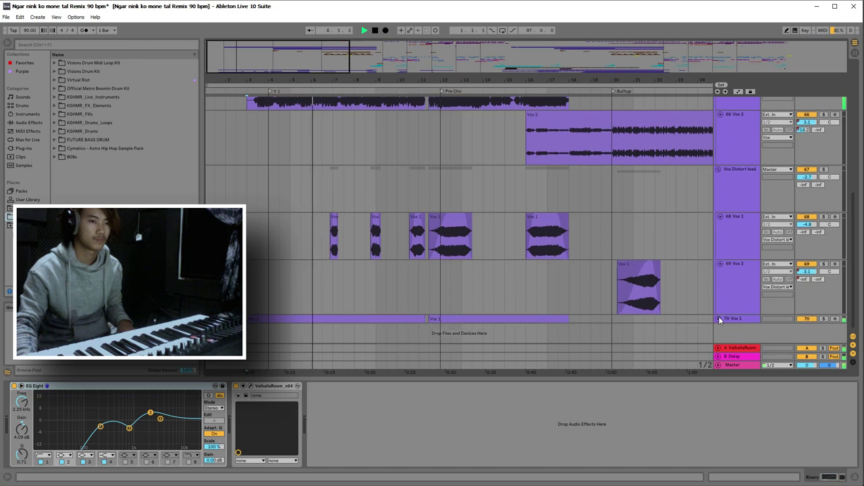
pyautogui.click(719, 319)
# - Unfold the remaining arrangement tracks, including Pad, Synth and Bass, and return to the vocal tracks
pyautogui.scroll(3, 337, 216)
pyautogui.scroll(8, 336, 211)
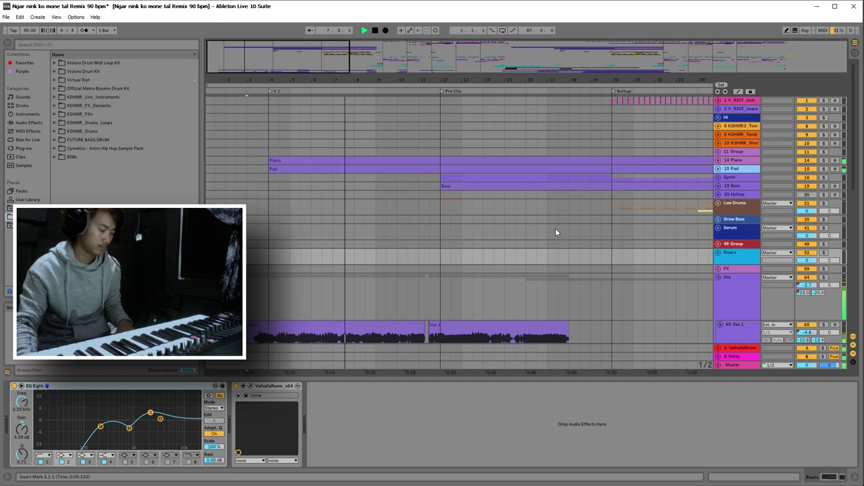
pyautogui.click(719, 167)
pyautogui.scroll(-5, 667, 199)
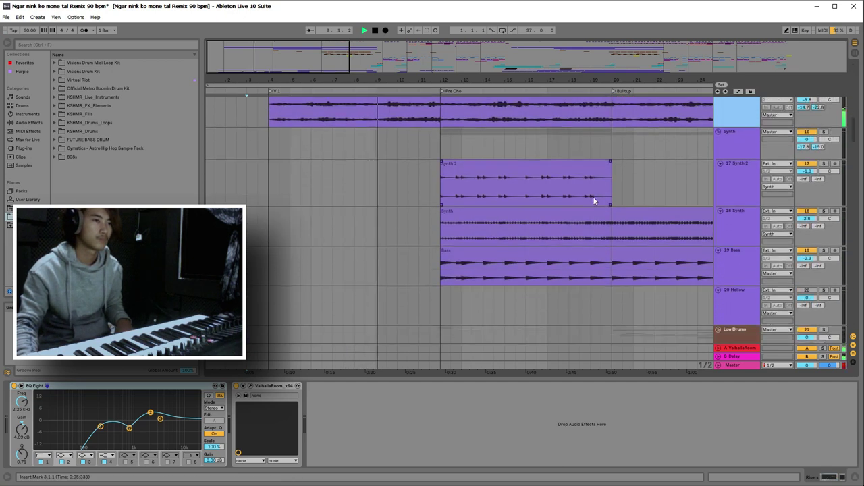
pyautogui.scroll(-2, 592, 197)
pyautogui.moveTo(852, 148); pyautogui.dragTo(863, 316)
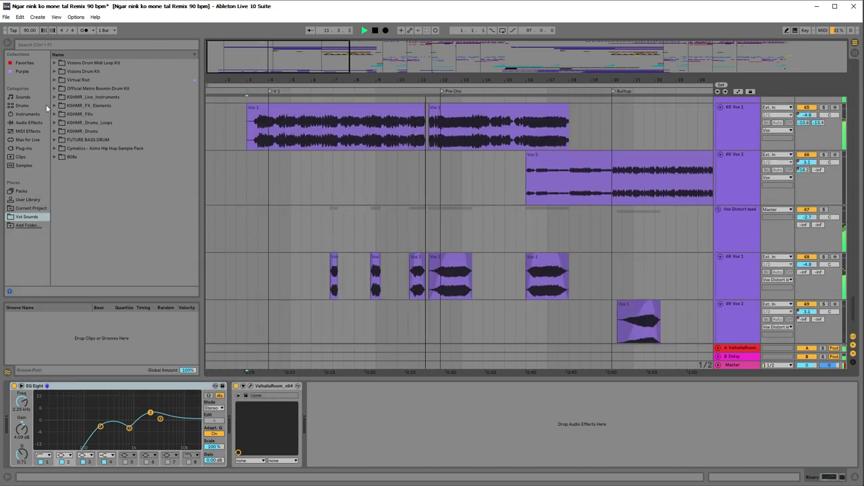
# - Hide the browser and the device view to give the arrangement more room
pyautogui.click(8, 44)
pyautogui.moveTo(204, 82); pyautogui.dragTo(211, 64)
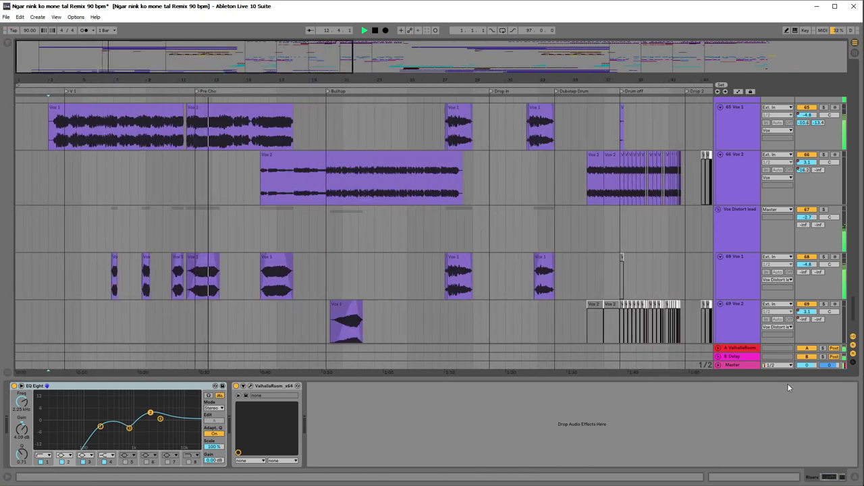
pyautogui.click(855, 478)
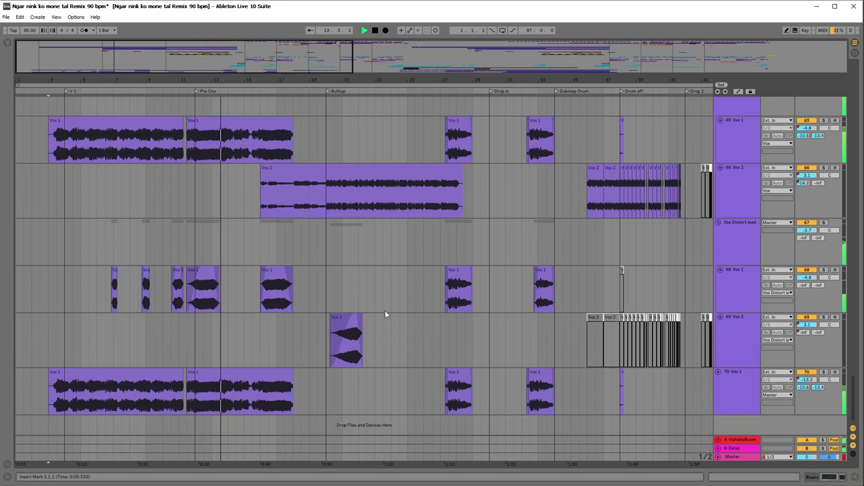
# - Look over the unfolded tracks while listening through to the Drop in section, and stop playback
pyautogui.moveTo(854, 389); pyautogui.dragTo(860, 101)
pyautogui.moveTo(857, 150); pyautogui.dragTo(832, 440)
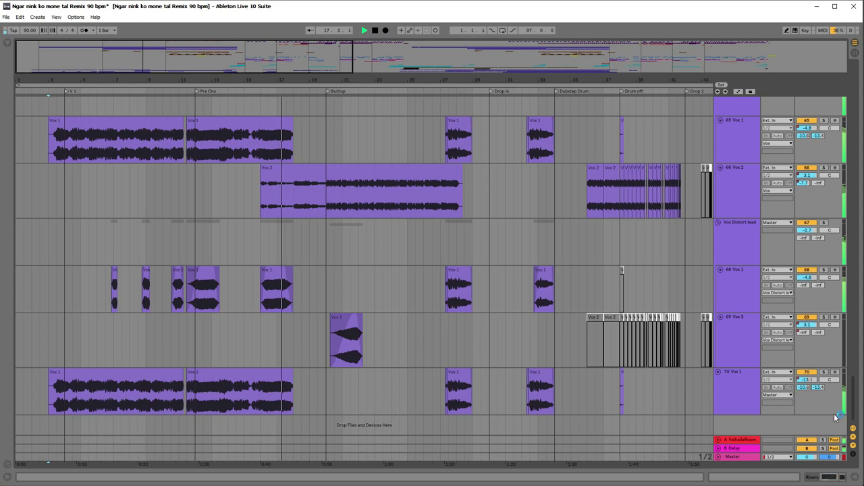
pyautogui.moveTo(853, 394)
pyautogui.mouseDown()
pyautogui.moveTo(854, 382)
pyautogui.moveTo(853, 392)
pyautogui.mouseUp()
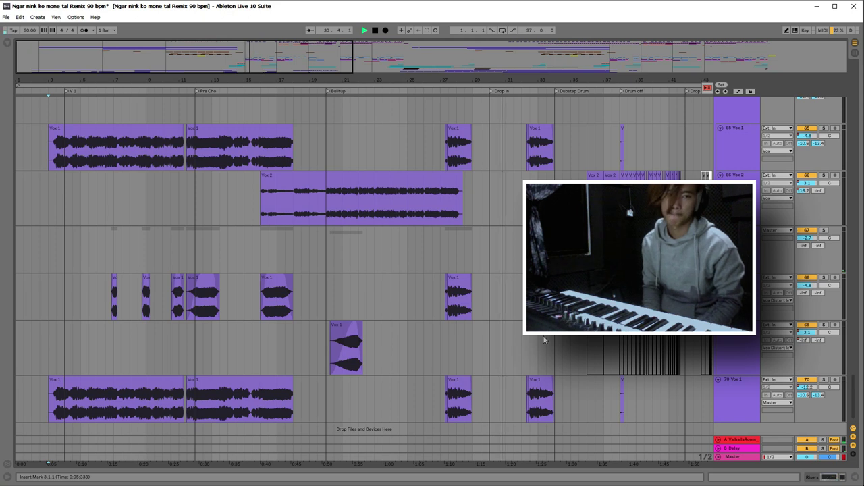
pyautogui.press('space')
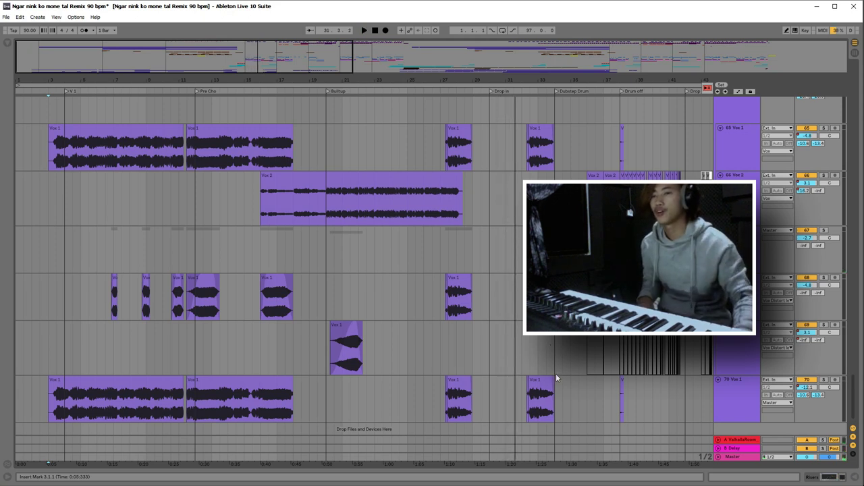
pyautogui.scroll(-1, 554, 378)
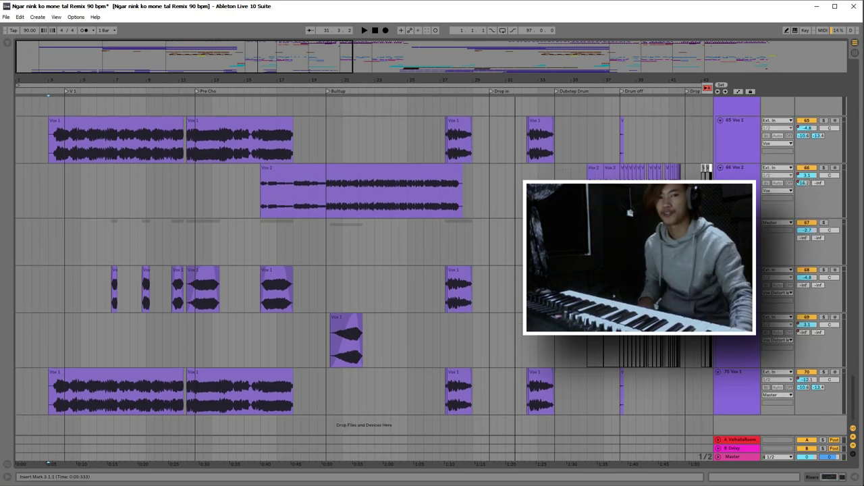
# - Replay the opening vocals in the full mix from 3.1.1 and stop playback
pyautogui.press('space')
pyautogui.moveTo(52, 80); pyautogui.dragTo(93, 98)
pyautogui.press('space')
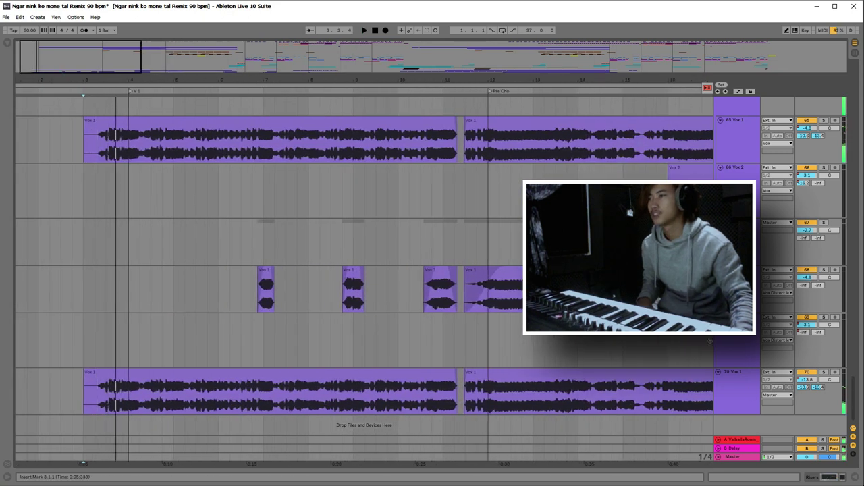
# - Solo the Vox group and listen to the lead vocal from 3.1.1 into the V 1 section
pyautogui.scroll(3, 712, 345)
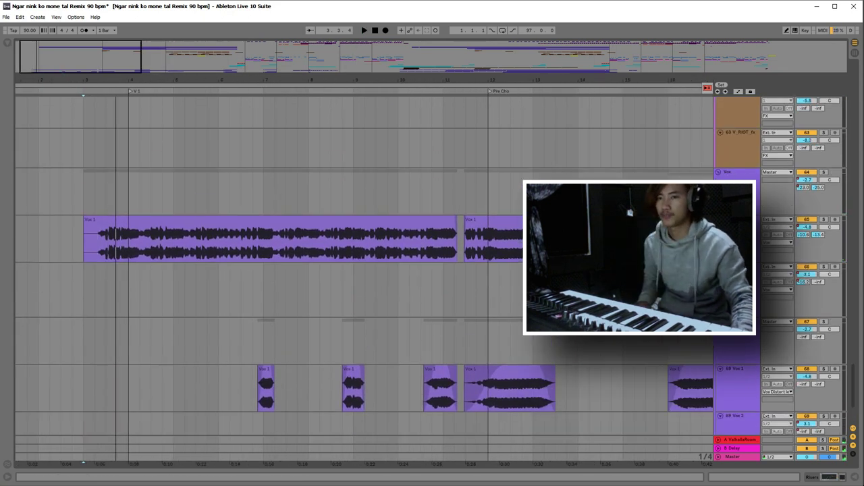
pyautogui.click(831, 177)
pyautogui.click(824, 174)
pyautogui.press('space')
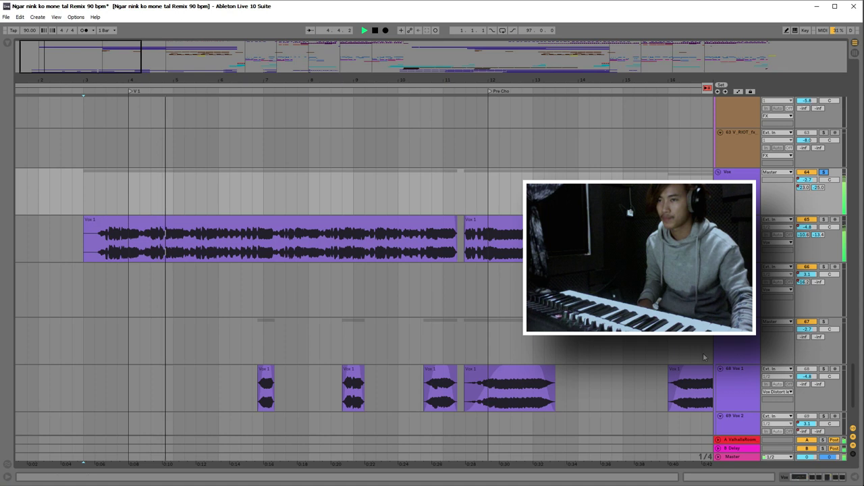
pyautogui.scroll(-2, 728, 382)
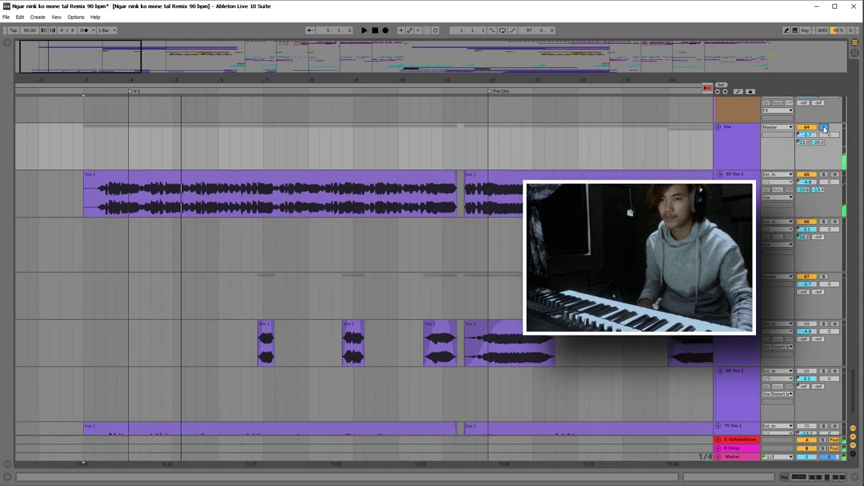
# - Clear the Vox group's solo, audition track 70 Vox 1 soloed from 3.1.1, and clear its solo
pyautogui.click(740, 356)
pyautogui.scroll(-2, 743, 349)
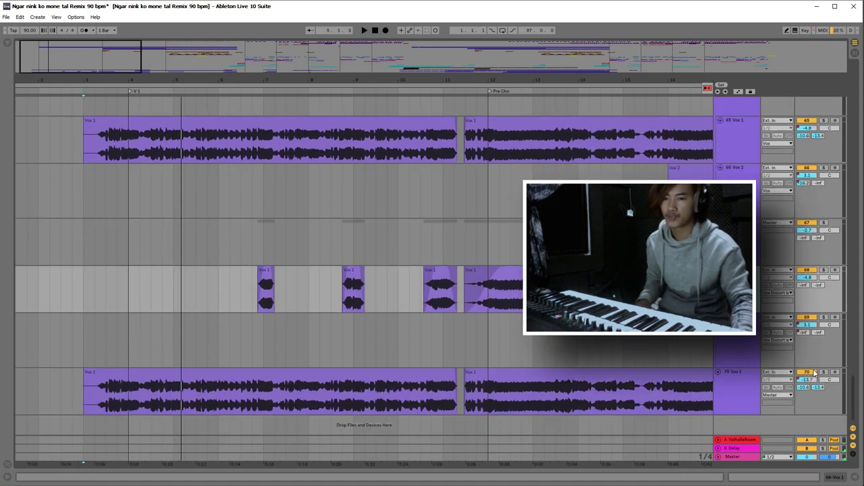
pyautogui.click(826, 374)
pyautogui.press('space')
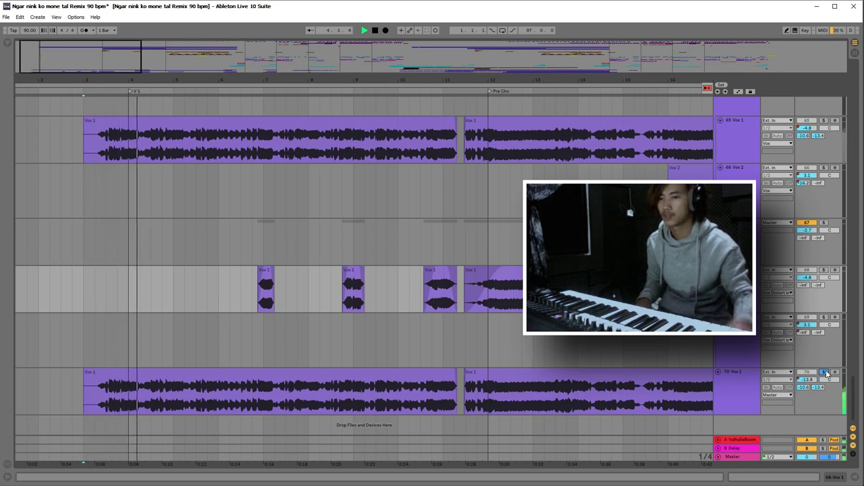
pyautogui.click(824, 373)
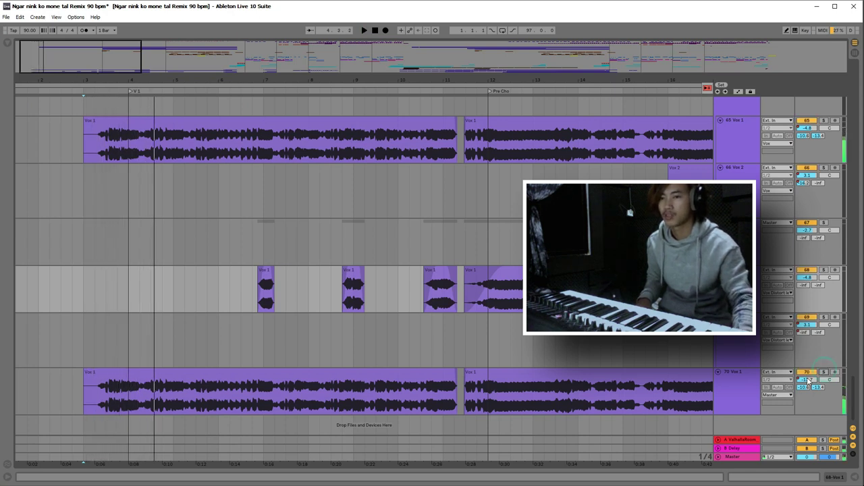
# - Select track 70 Vox 1 and play the full mix through the first short clip on track 68 Vox 1
pyautogui.click(746, 397)
pyautogui.press('space')
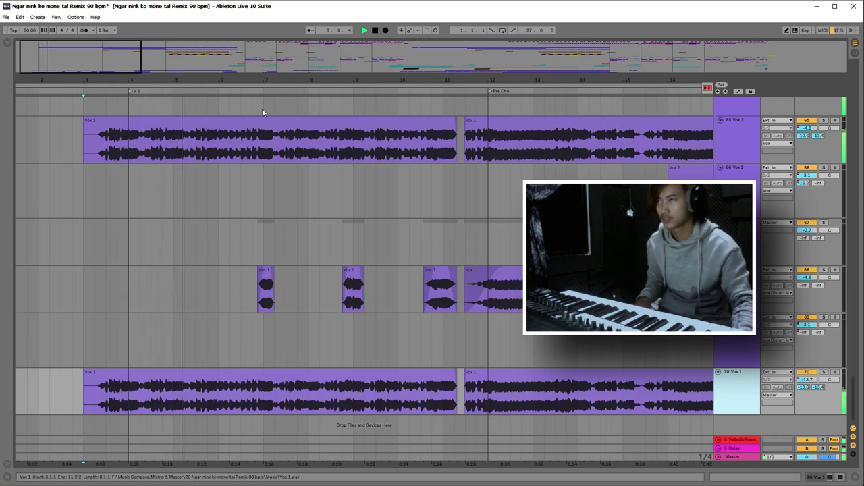
pyautogui.scroll(5, 289, 302)
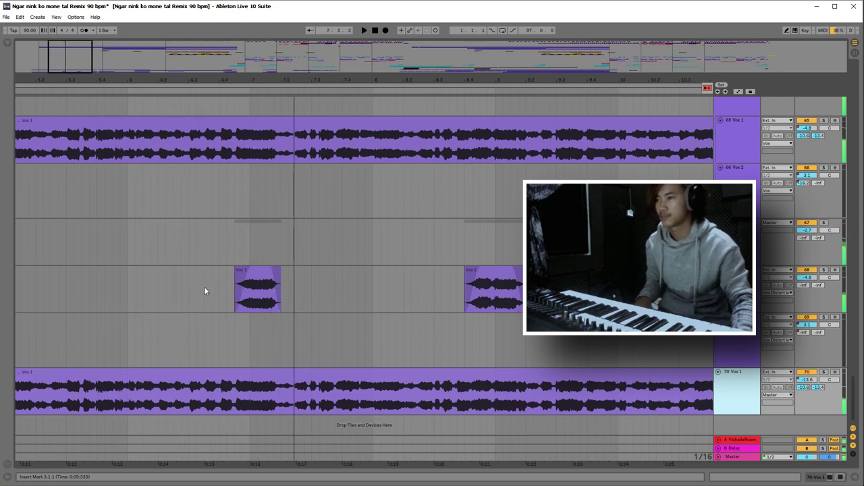
pyautogui.press('space')
# - Select the range 6.4.1 to 7.4.1 around the first clip on track 68 Vox 1 and audition it soloed
pyautogui.moveTo(202, 292); pyautogui.dragTo(335, 337)
pyautogui.keyDown('shift'); pyautogui.click(405, 312); pyautogui.keyUp('shift')
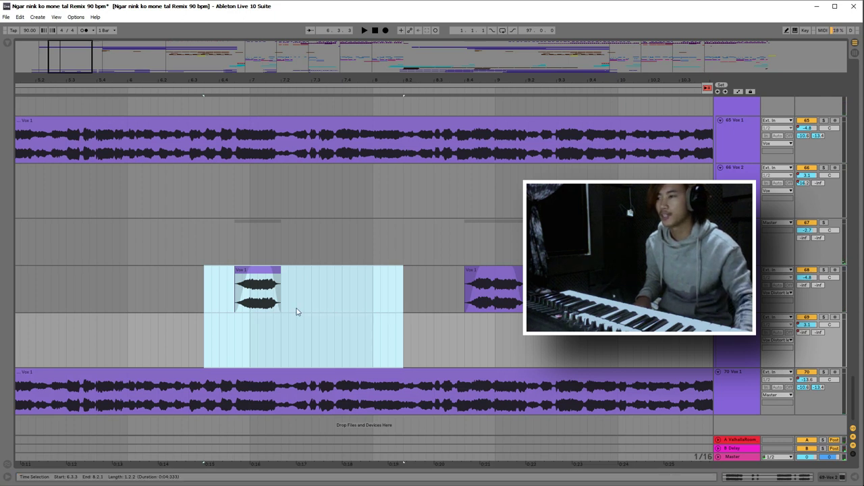
pyautogui.moveTo(222, 294); pyautogui.dragTo(344, 297)
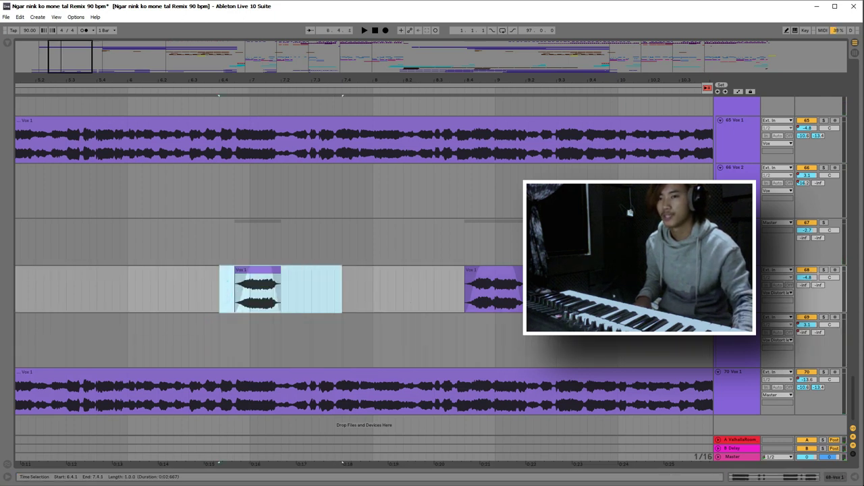
pyautogui.click(823, 271)
pyautogui.press('space')
pyautogui.press('space')
# - Audition the second clip and the ones leading into Pre Cho on soloed track 68 Vox 1, and replay them unsoloed from 10.2.3
pyautogui.moveTo(435, 301); pyautogui.dragTo(521, 298)
pyautogui.press('space')
pyautogui.moveTo(513, 89); pyautogui.dragTo(463, 78)
pyautogui.press('space')
pyautogui.click(471, 295)
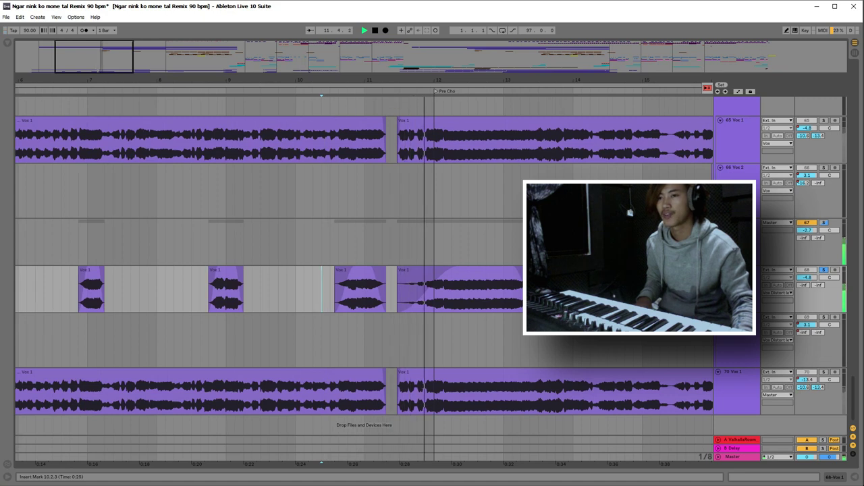
pyautogui.click(823, 270)
pyautogui.press('space')
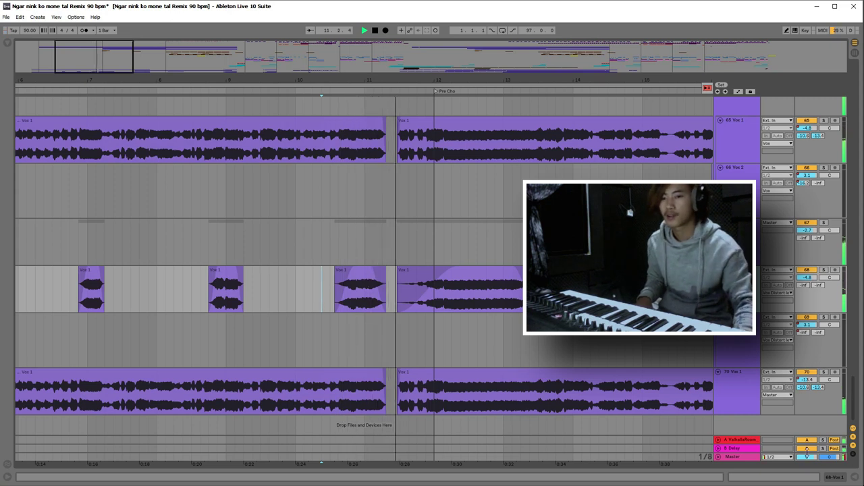
# - Display the device chain of the Vox Distort lead group and stop playback
pyautogui.click(835, 476)
pyautogui.scroll(-2, 364, 236)
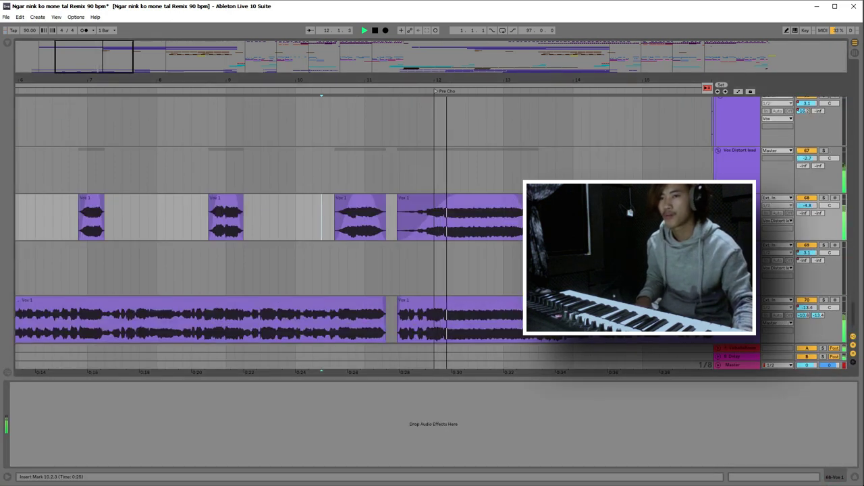
pyautogui.press('Up')
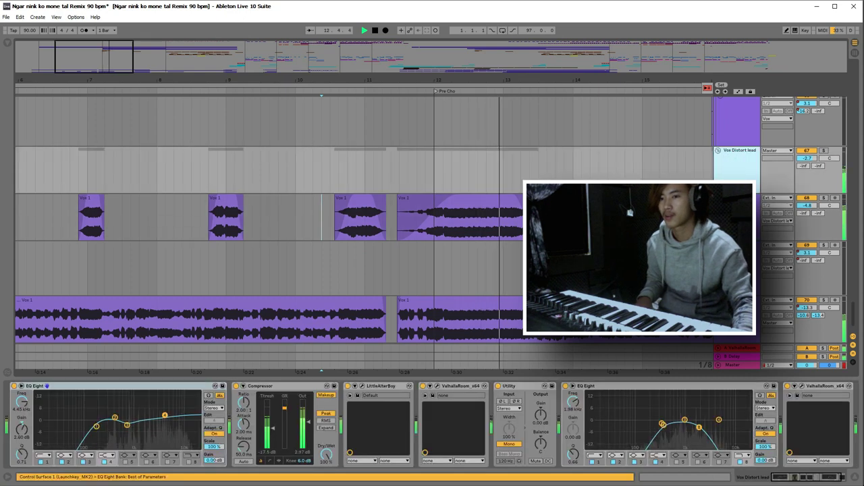
pyautogui.click(814, 479)
pyautogui.press('space')
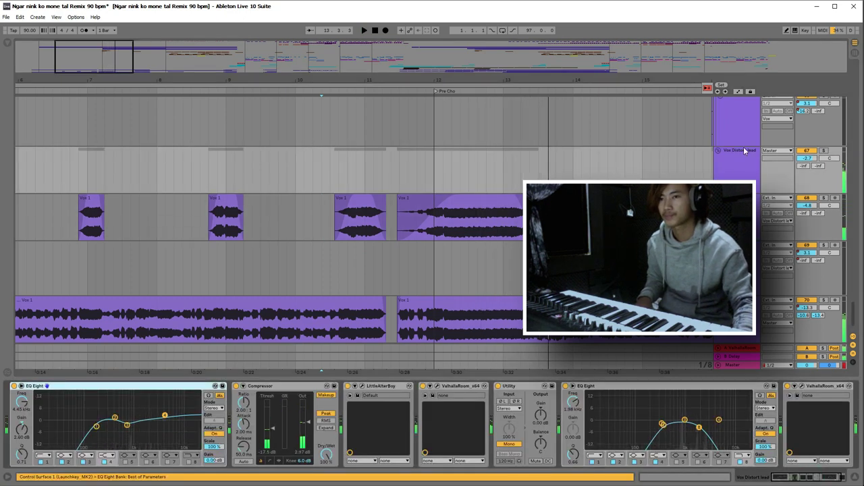
# - Solo the Vox Distort lead group, listen to it through the start of Pre Cho, and clear the solo
pyautogui.click(736, 151)
pyautogui.press('space')
pyautogui.click(823, 151)
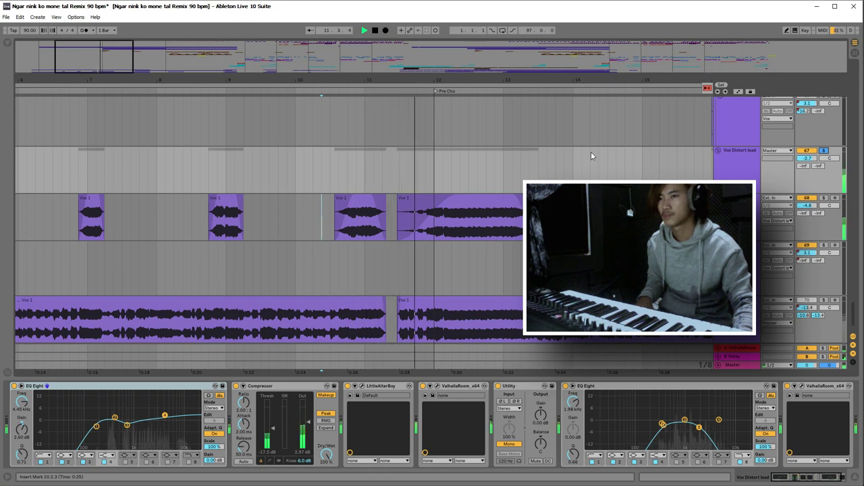
pyautogui.moveTo(575, 76); pyautogui.dragTo(608, 118)
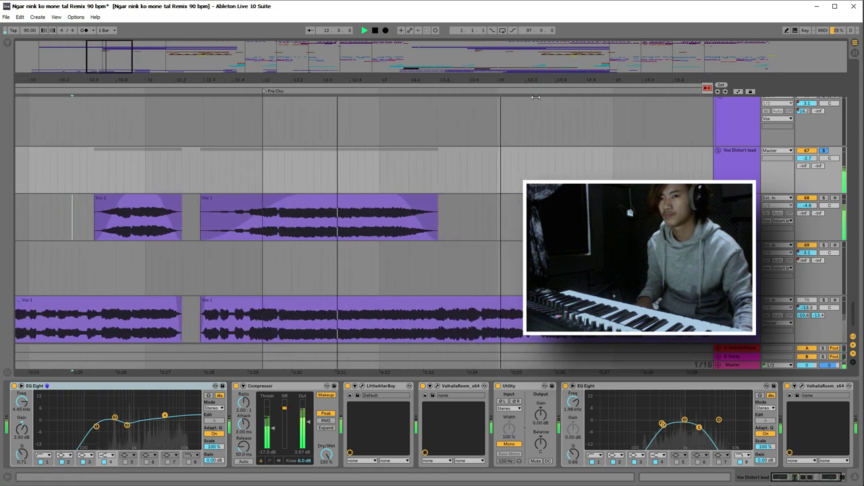
pyautogui.click(824, 150)
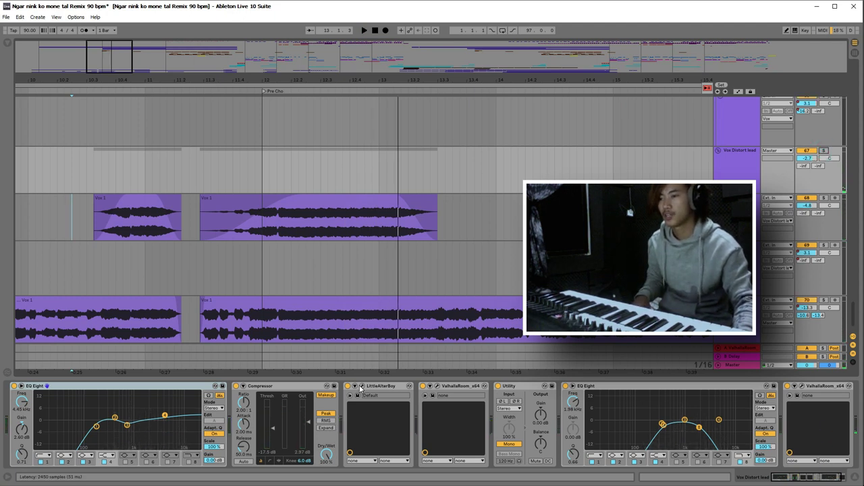
# - Inspect the LittleAlterBoy plug-in window, close it, and open the first ValhallaRoom plug-in on the Vox Distort lead group
pyautogui.click(363, 387)
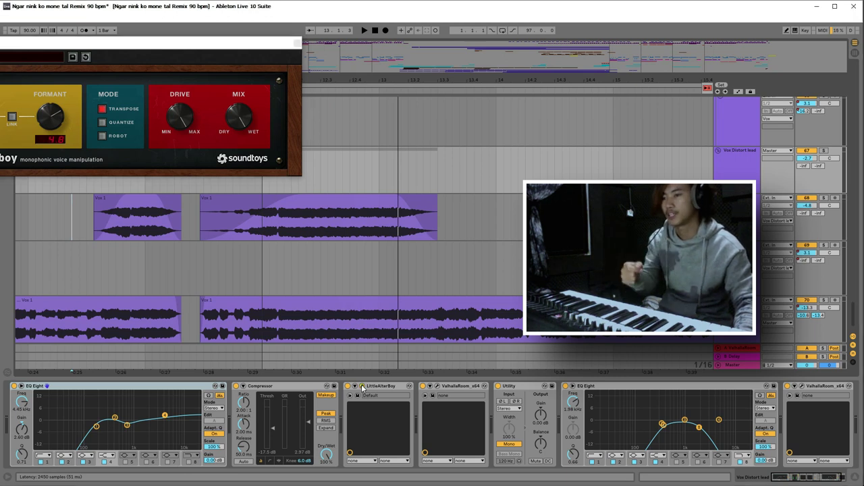
pyautogui.click(363, 387)
pyautogui.click(438, 387)
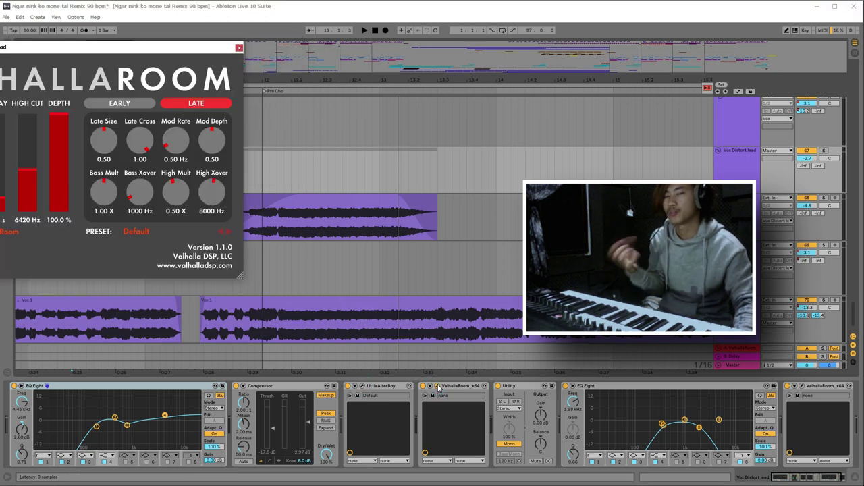
# - Close the ValhallaRoom plug-in window and bring the end of the Vox Distort lead device chain into view
pyautogui.click(439, 387)
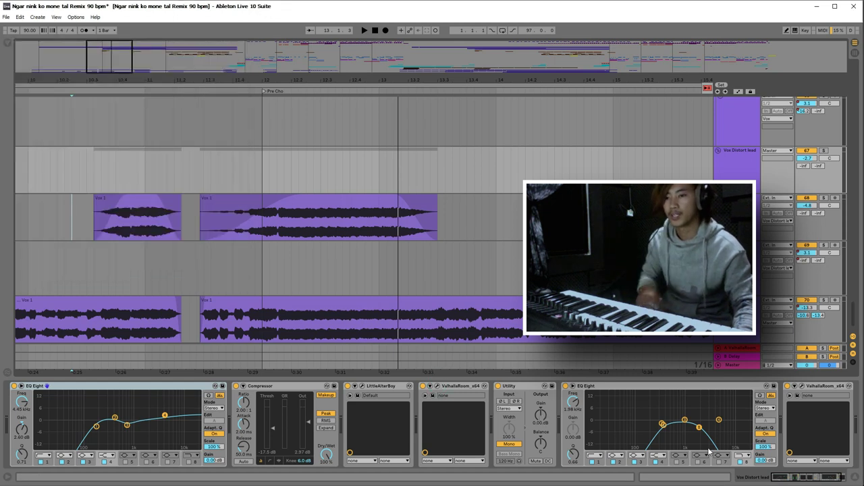
pyautogui.moveTo(808, 476); pyautogui.dragTo(825, 481)
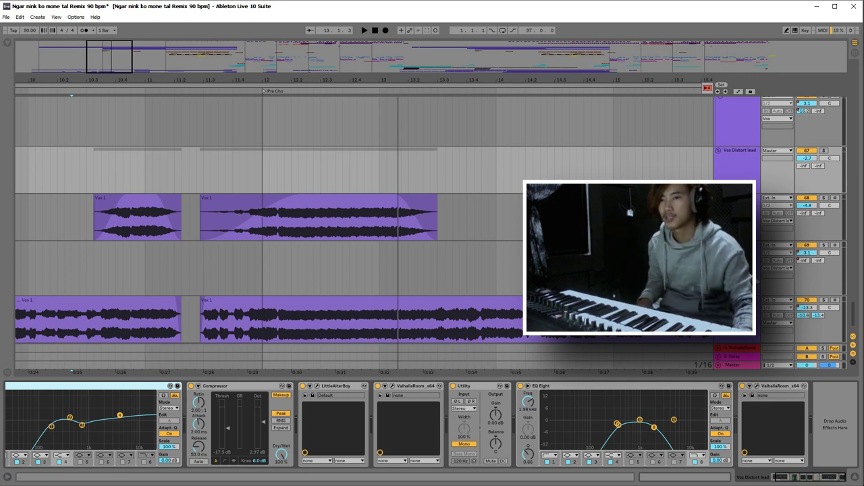
# - Solo the Vox Distort lead group, listen to it from 10.1.2 into Pre Cho, and clear the solo
pyautogui.click(823, 150)
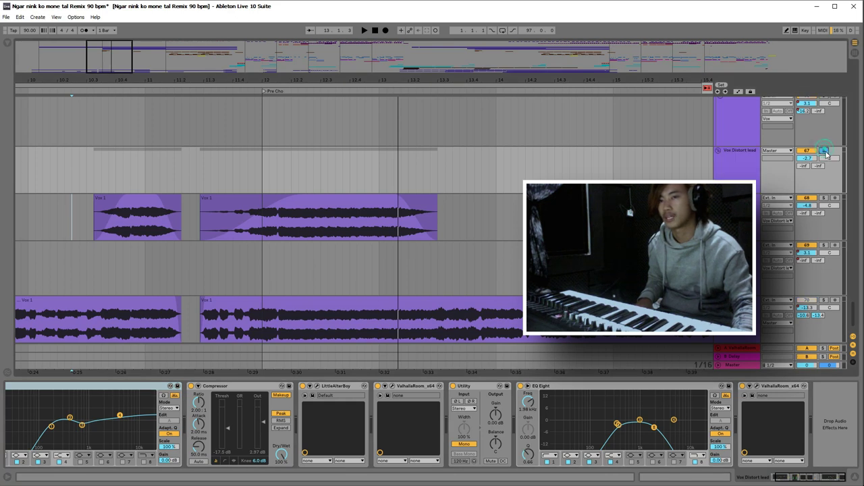
pyautogui.moveTo(204, 222); pyautogui.dragTo(35, 216)
pyautogui.press('space')
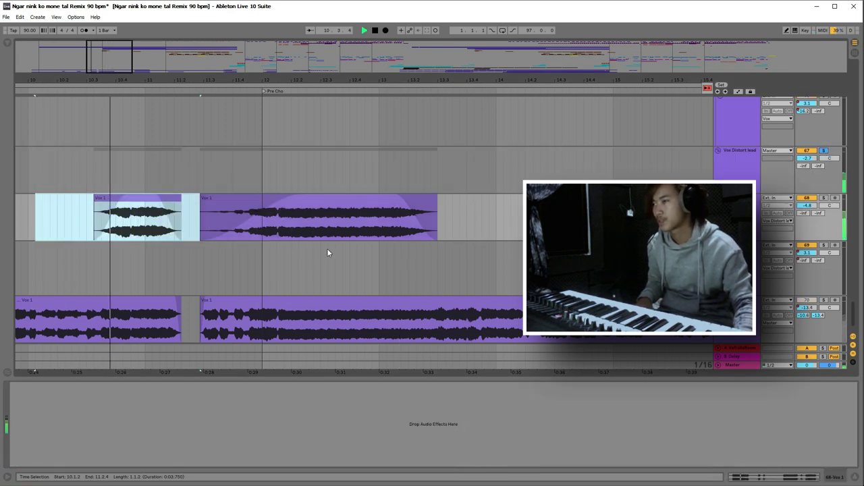
pyautogui.moveTo(466, 216); pyautogui.dragTo(321, 222)
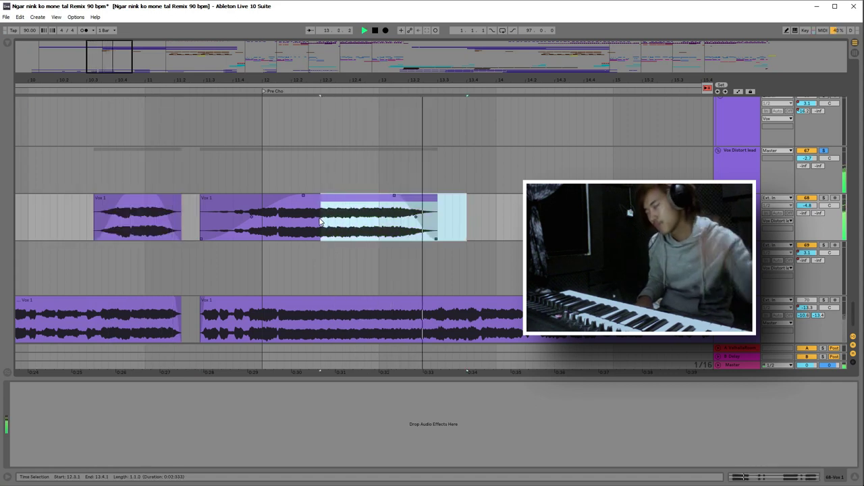
pyautogui.moveTo(343, 77); pyautogui.dragTo(346, 26)
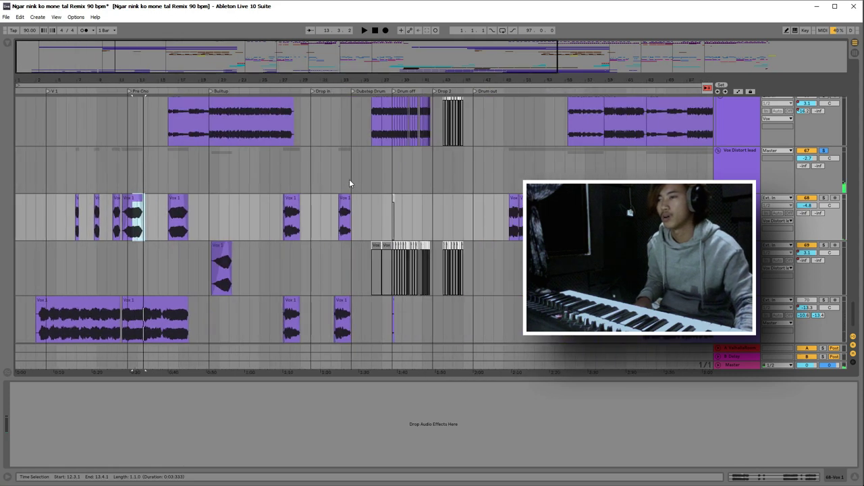
pyautogui.click(824, 152)
# - Play the full mix from 7.1.1, bring the Piano and Pad tracks into view, and stop playback
pyautogui.scroll(5, 433, 220)
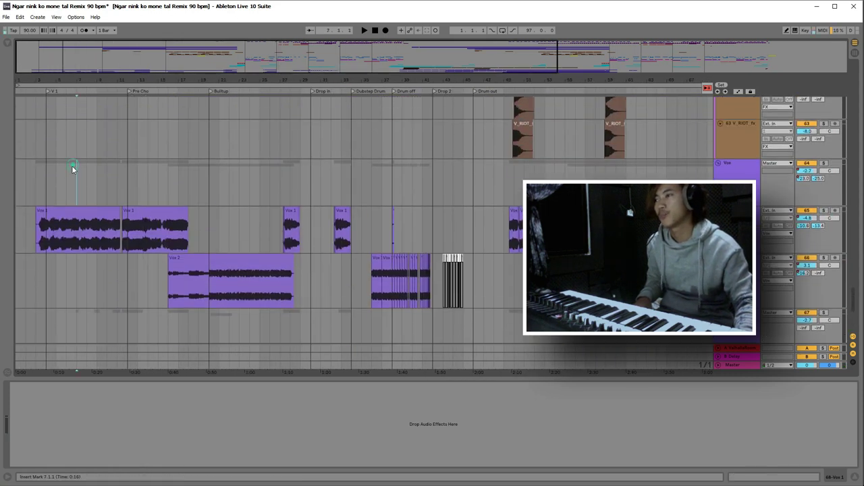
pyautogui.click(73, 164)
pyautogui.press('space')
pyautogui.scroll(2, 428, 206)
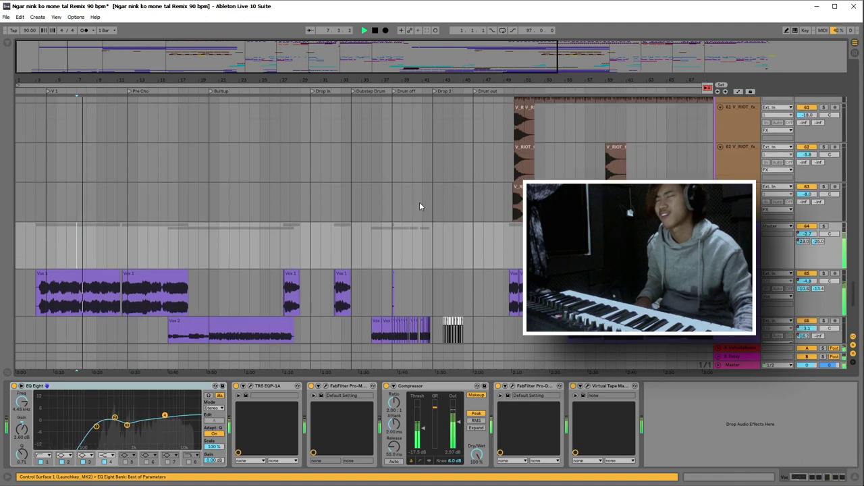
pyautogui.moveTo(855, 288); pyautogui.dragTo(847, 115)
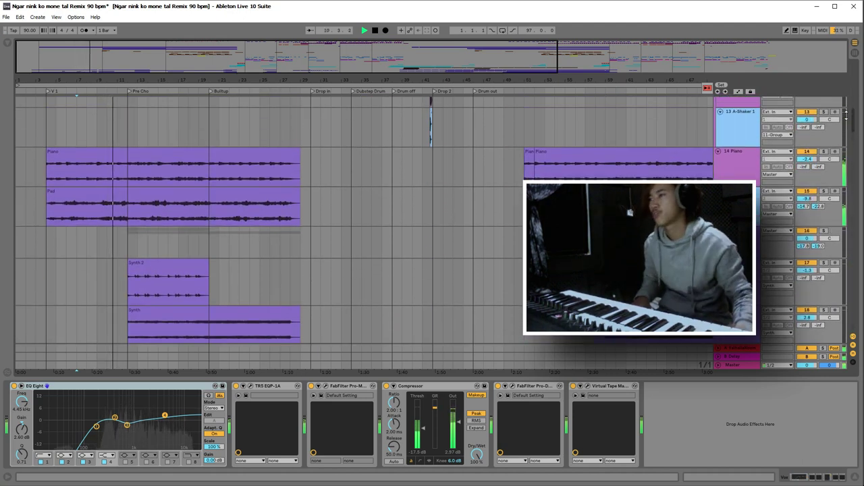
pyautogui.press('space')
# - Solo the Piano track, listen to its clip from the start of V 1, and clear the solo
pyautogui.moveTo(49, 81); pyautogui.dragTo(114, 228)
pyautogui.click(100, 224)
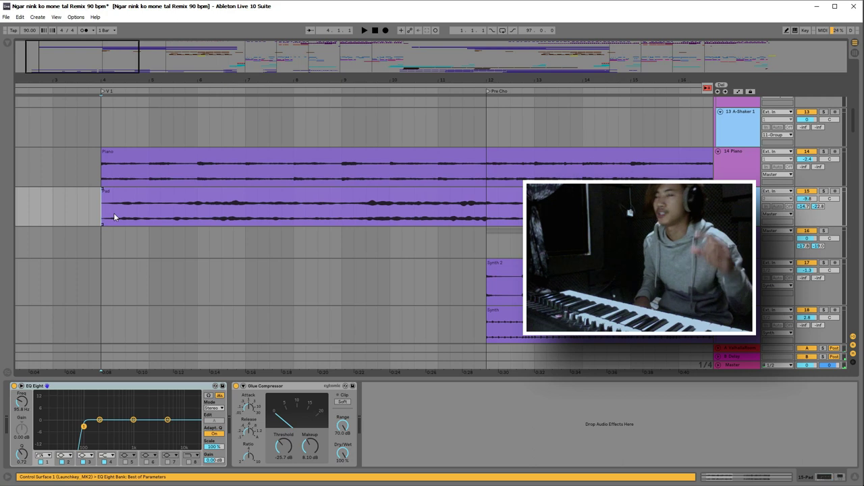
pyautogui.click(138, 151)
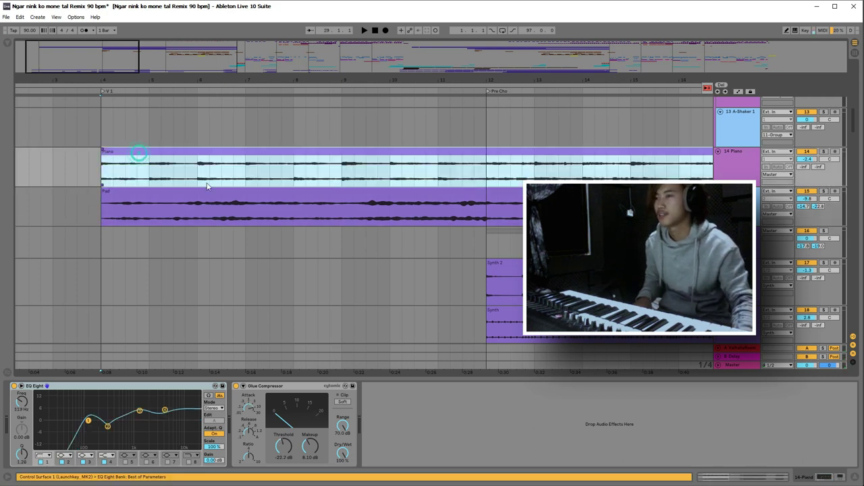
pyautogui.click(824, 153)
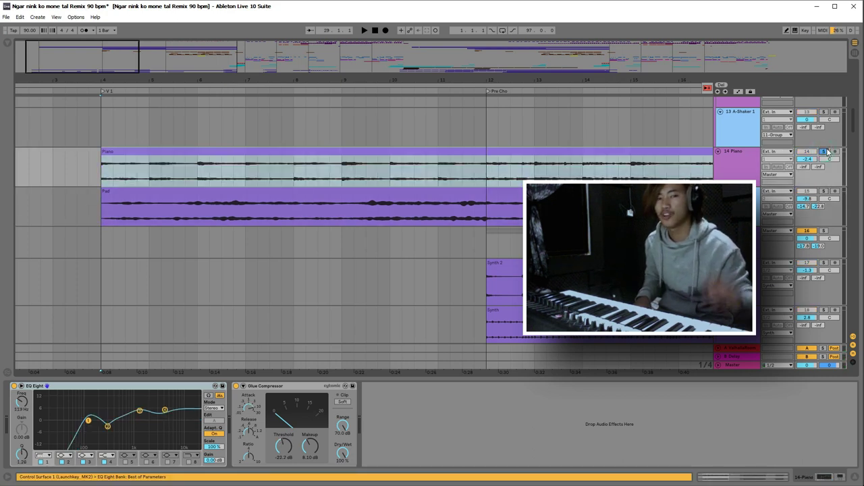
pyautogui.press('space')
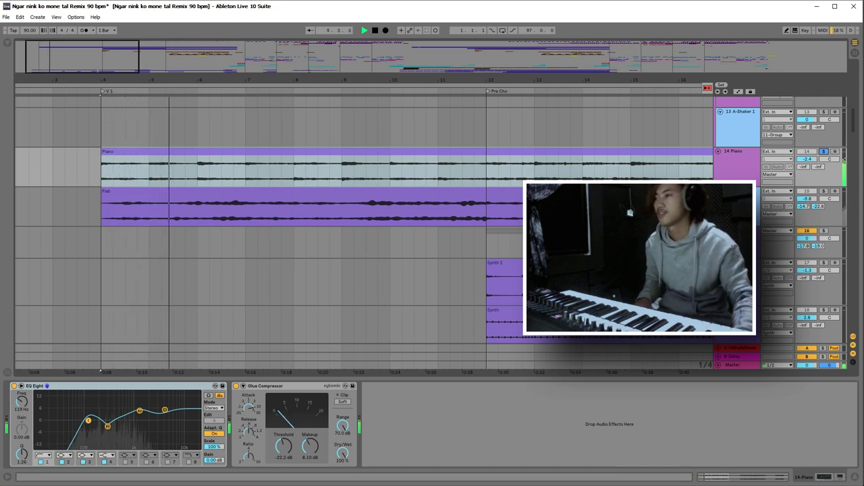
pyautogui.click(730, 166)
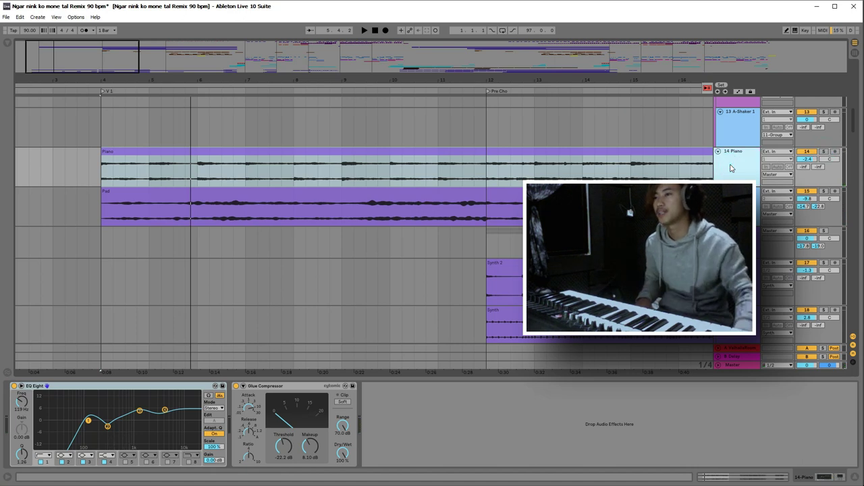
# - Select and solo the Pad track and listen to it from the start of V 1
pyautogui.click(735, 203)
pyautogui.click(823, 193)
pyautogui.press('space')
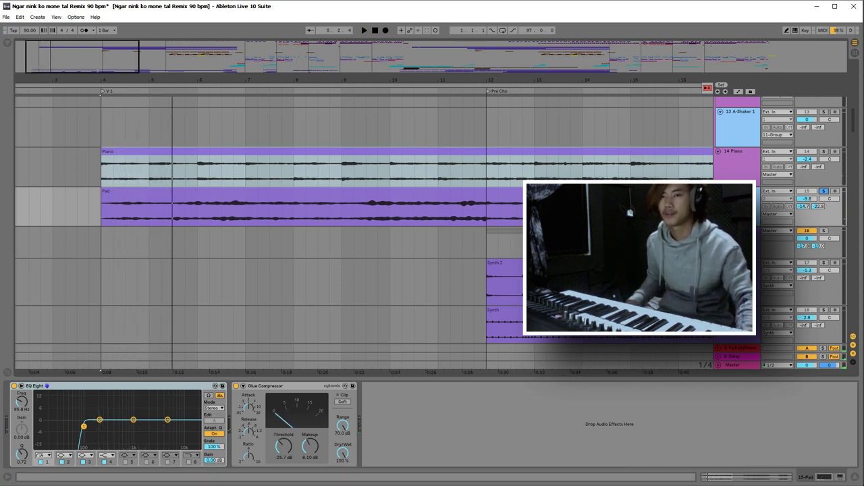
# - Audition the Piano and Pad tracks soloed together from the start of V 1, and clear both solos
pyautogui.press('space')
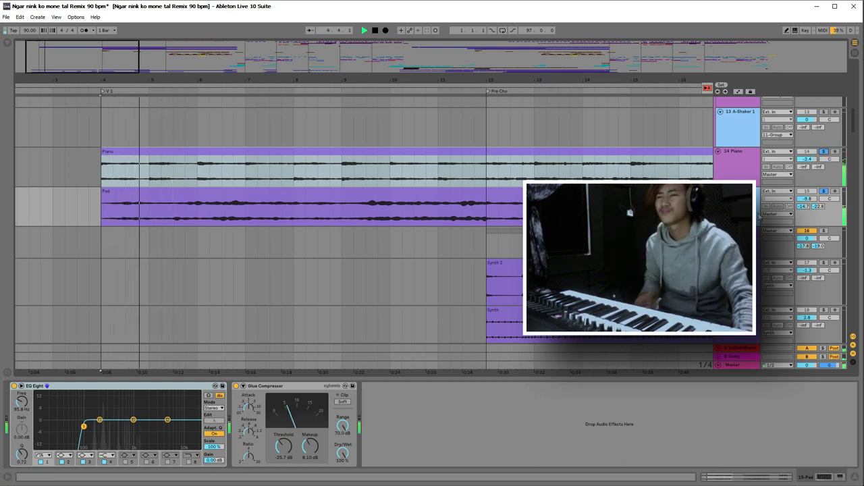
pyautogui.scroll(2, 501, 209)
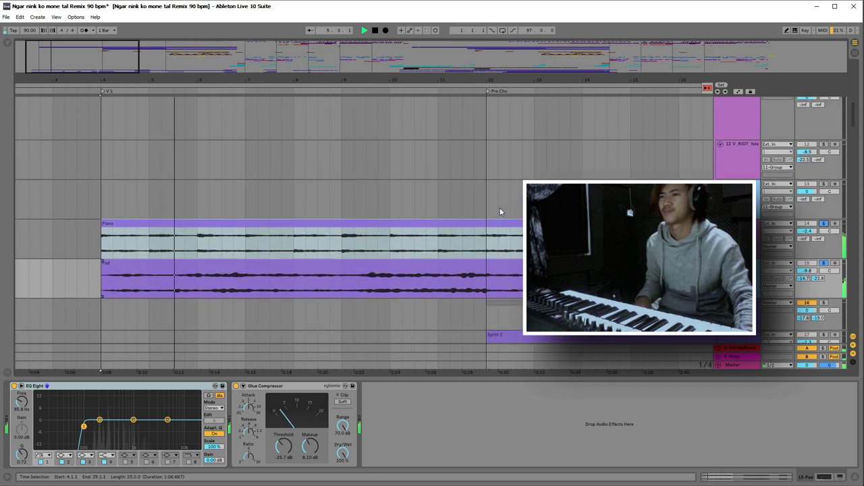
pyautogui.scroll(-2, 501, 208)
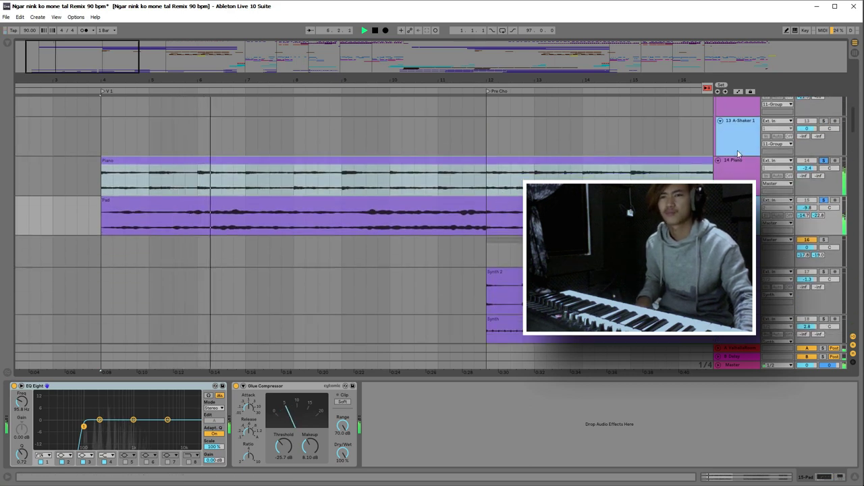
pyautogui.press('space')
pyautogui.click(825, 162)
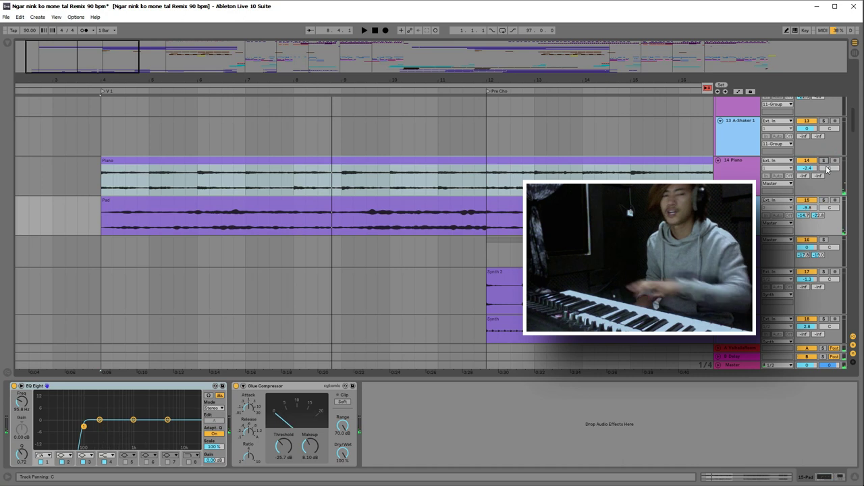
# - Play the unsoloed mix from V 1 into Pre Cho, select the Synth 2 clip, and stop playback
pyautogui.press('space')
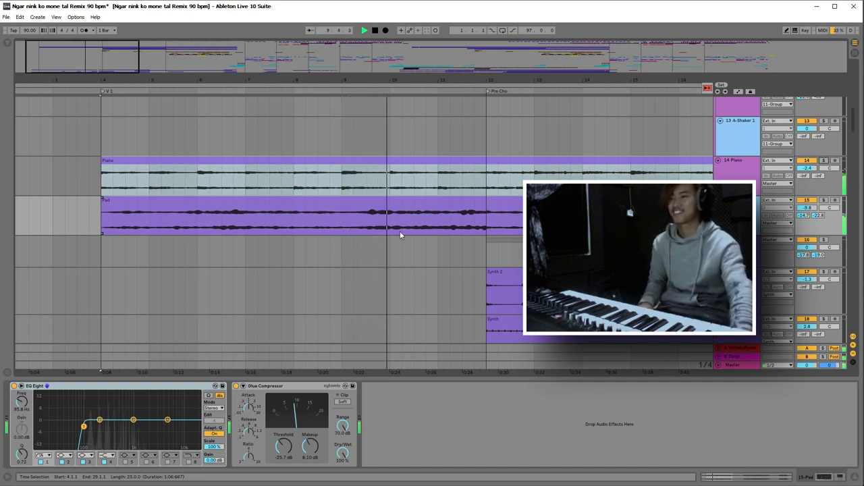
pyautogui.moveTo(410, 80); pyautogui.dragTo(316, 81)
pyautogui.moveTo(449, 79); pyautogui.dragTo(340, 77)
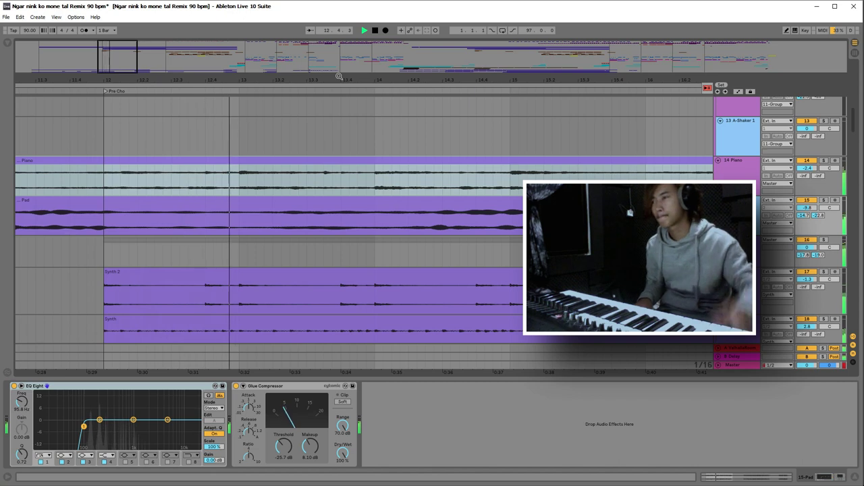
pyautogui.click(191, 270)
pyautogui.press('space')
# - Solo track 17 Synth 2, listen to it from the start of Pre Cho, and clear the solo
pyautogui.moveTo(116, 80); pyautogui.dragTo(220, 154)
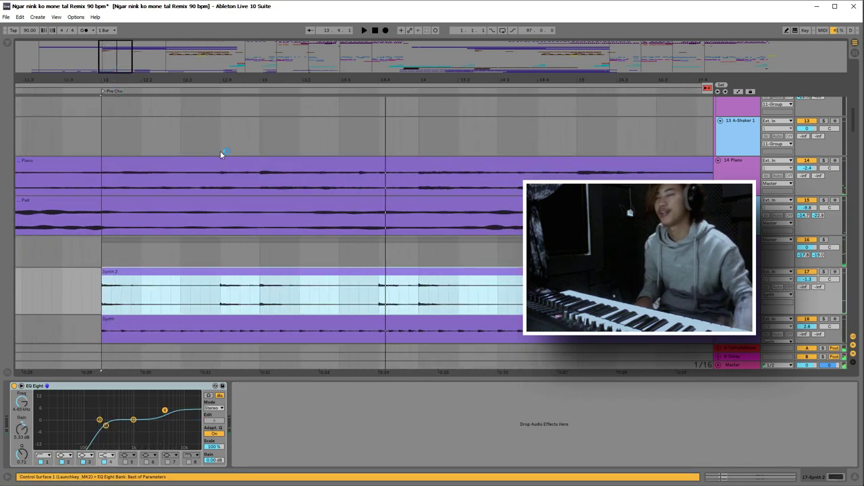
pyautogui.click(824, 273)
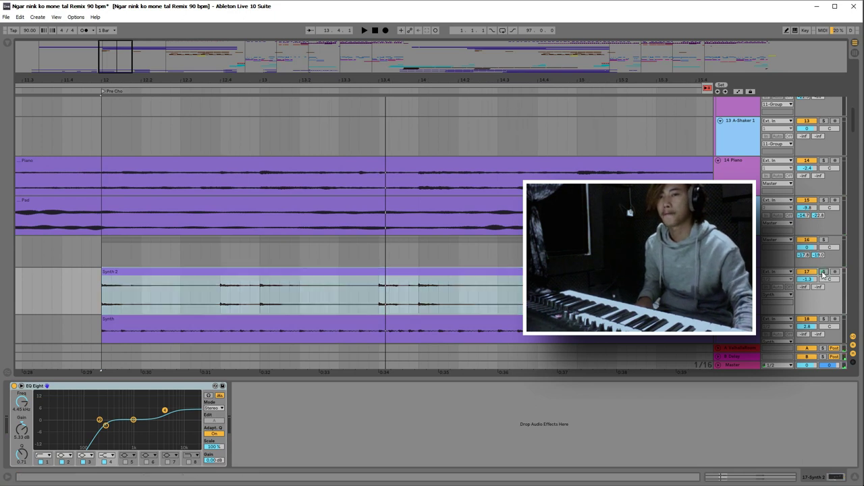
pyautogui.press('space')
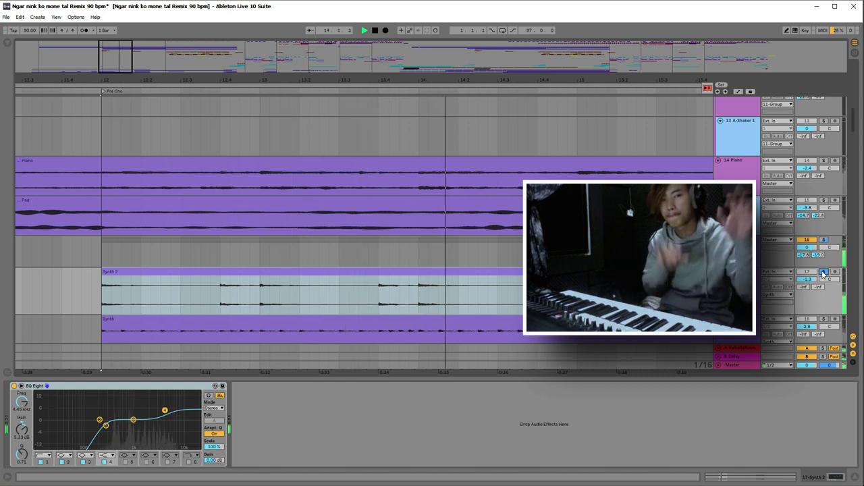
pyautogui.press('space')
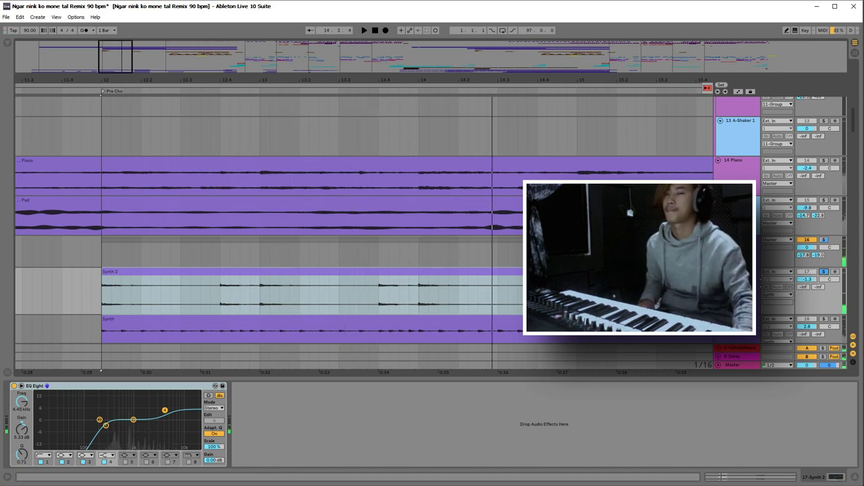
pyautogui.click(825, 272)
# - Solo track 18 Synth, listen to it from the start of Pre Cho, and clear the solo
pyautogui.scroll(-3, 825, 272)
pyautogui.click(736, 248)
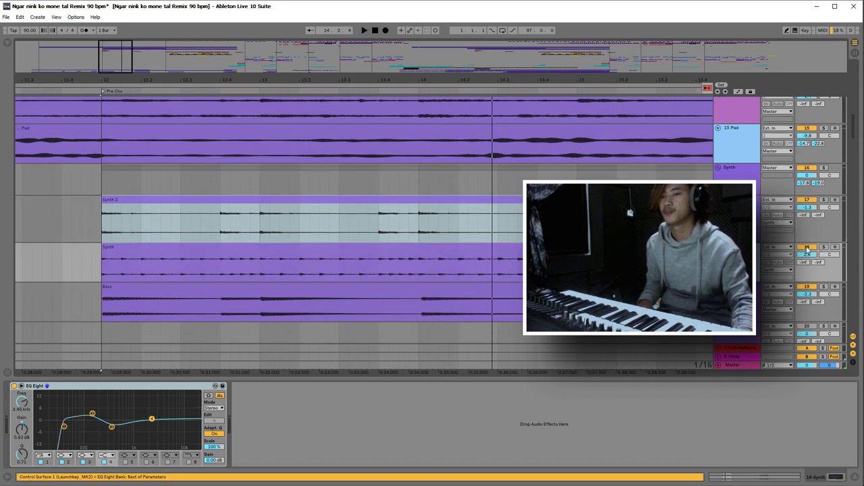
pyautogui.press('space')
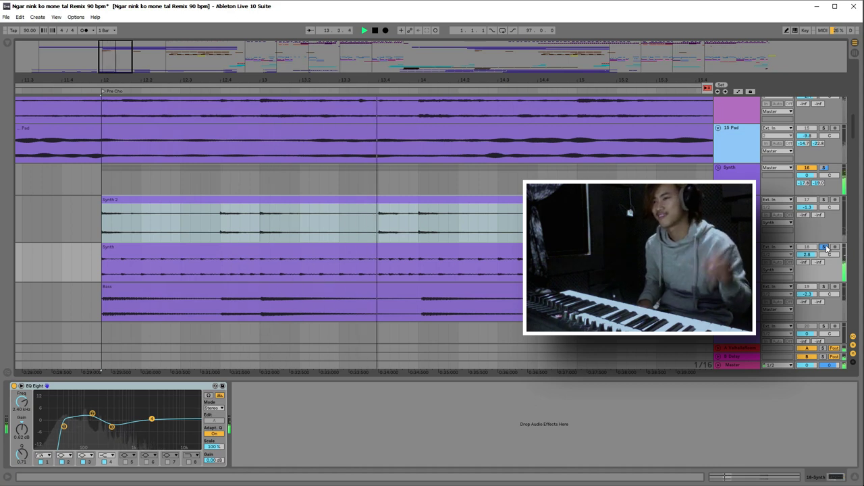
pyautogui.press('space')
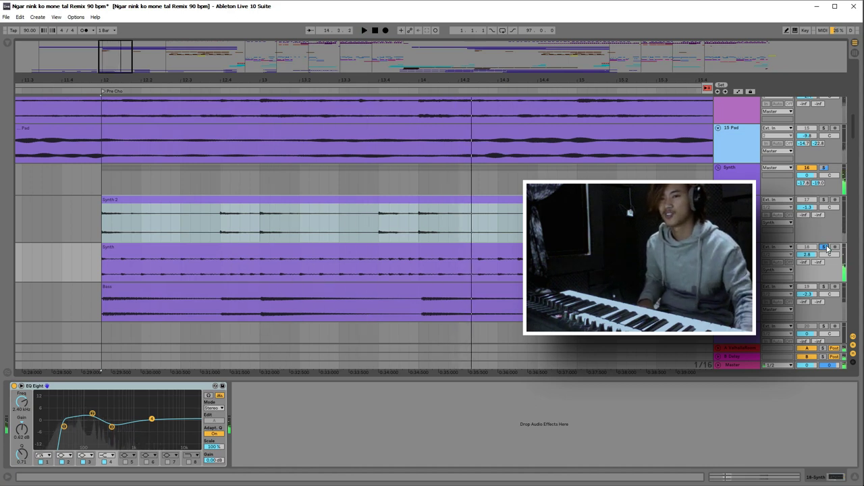
pyautogui.click(824, 248)
# - Select the Synth clip from 16.4.1 past the Builtup marker, play it soloed into Builtup, and clear the solo
pyautogui.moveTo(343, 77); pyautogui.dragTo(277, 47)
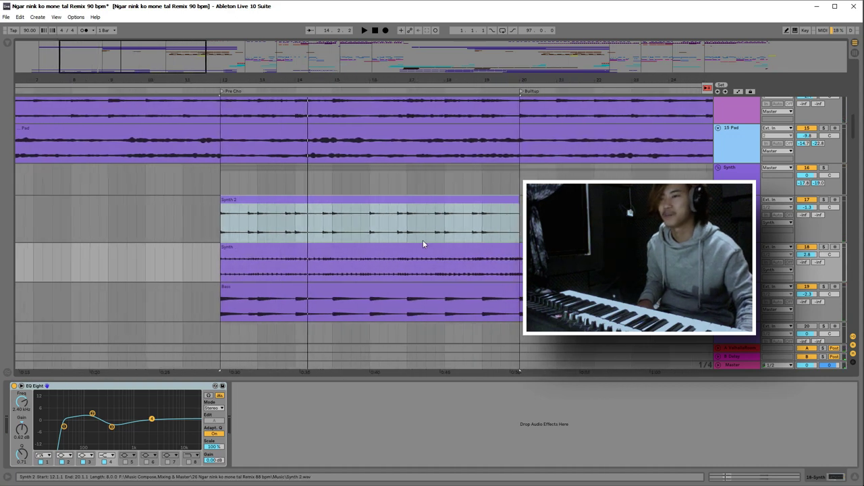
pyautogui.moveTo(436, 274); pyautogui.dragTo(501, 273)
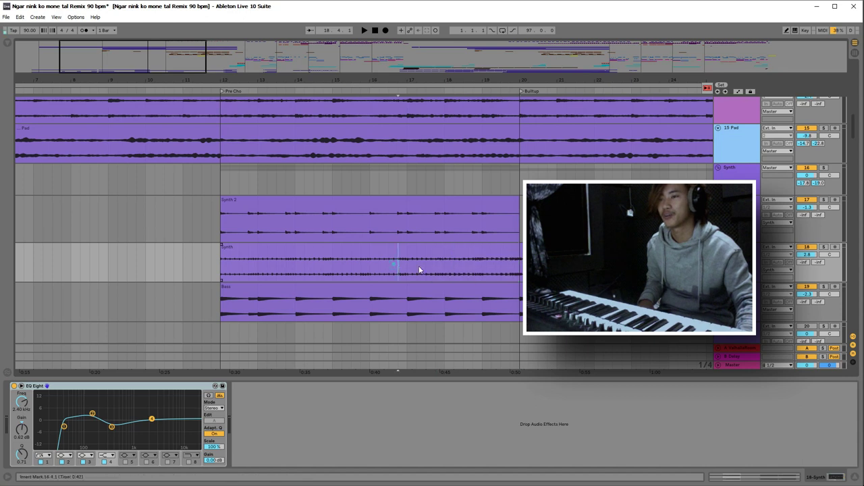
pyautogui.moveTo(399, 267); pyautogui.dragTo(524, 267)
pyautogui.press('space')
pyautogui.click(823, 248)
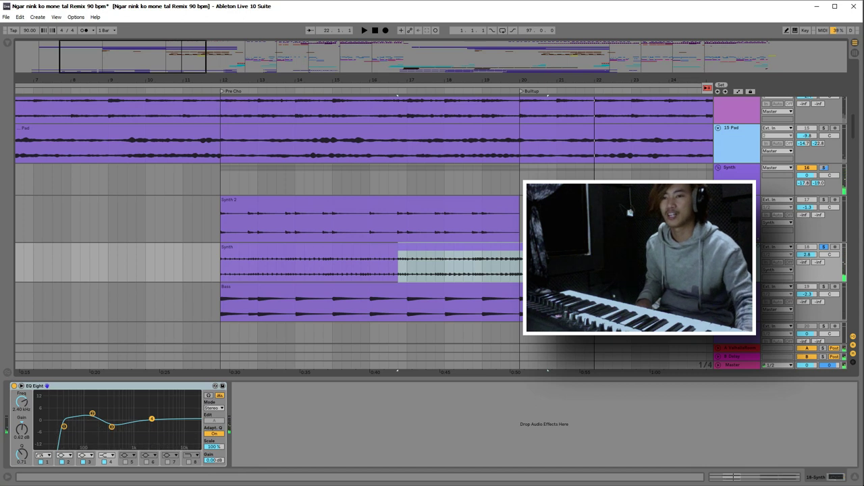
# - Solo the Bass track, listen to it from the start of Pre Cho, and add the Synth 2 and Synth tracks to the solo
pyautogui.click(290, 304)
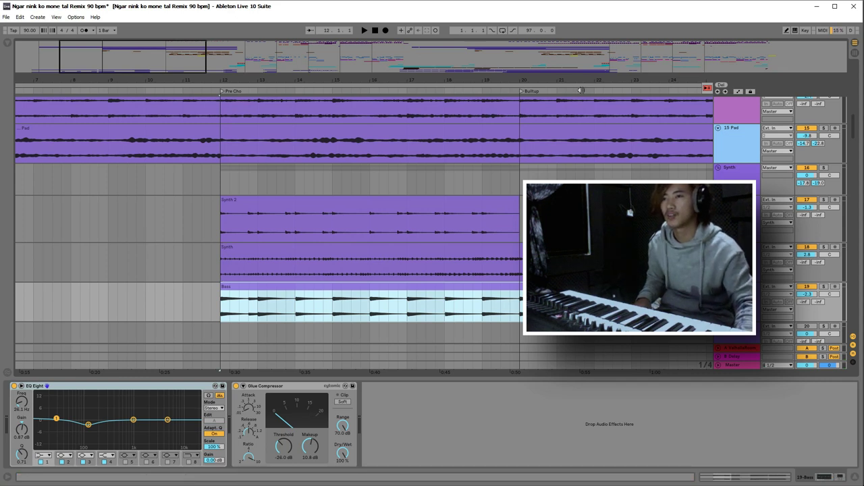
pyautogui.moveTo(576, 79); pyautogui.dragTo(570, 79)
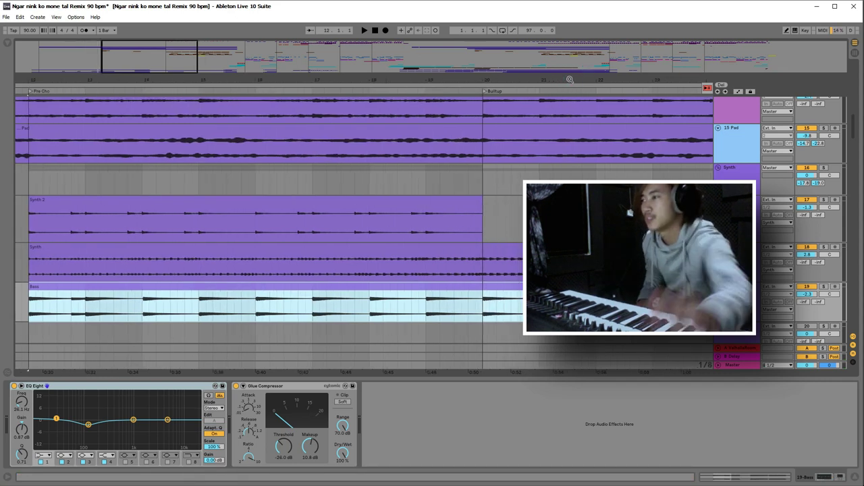
pyautogui.click(824, 288)
pyautogui.press('space')
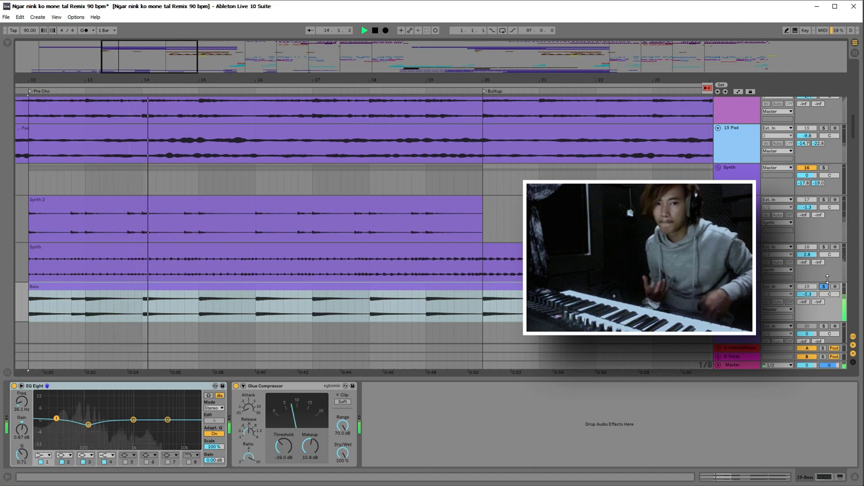
pyautogui.press('space')
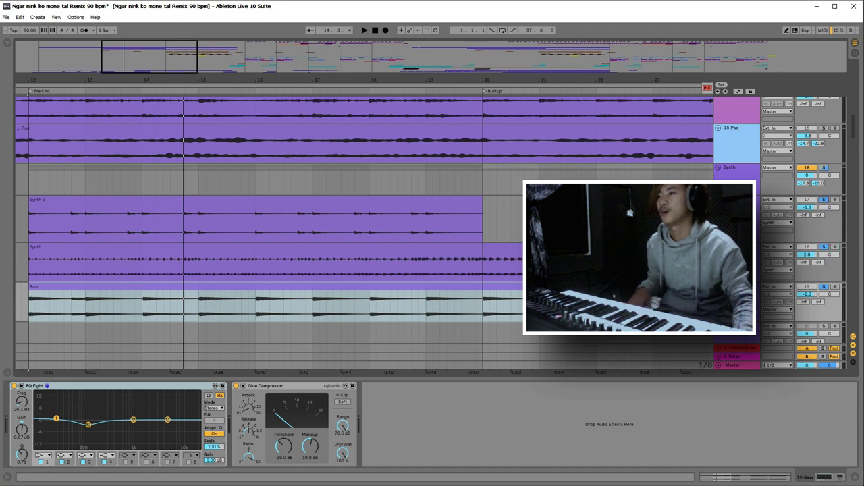
# - Listen to the soloed Synth 2, Synth and Bass tracks together from the start of Pre Cho, and add the Pad track to the solo
pyautogui.press('space')
pyautogui.scroll(1, 423, 206)
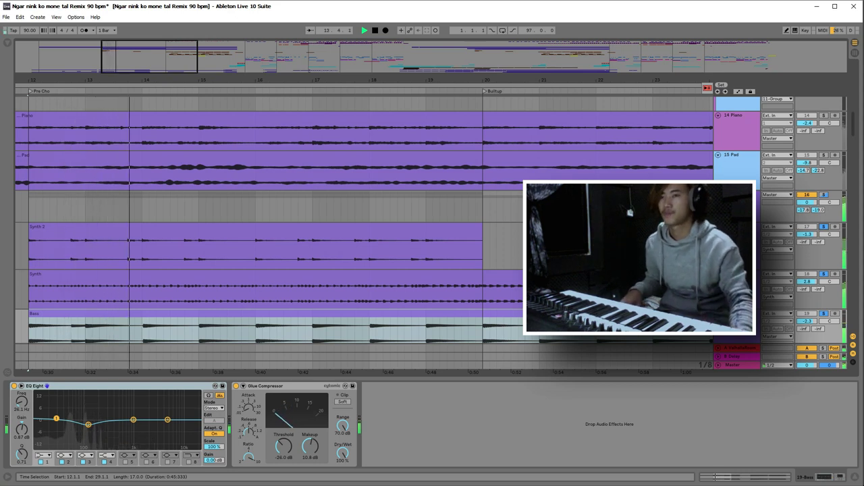
pyautogui.scroll(2, 827, 214)
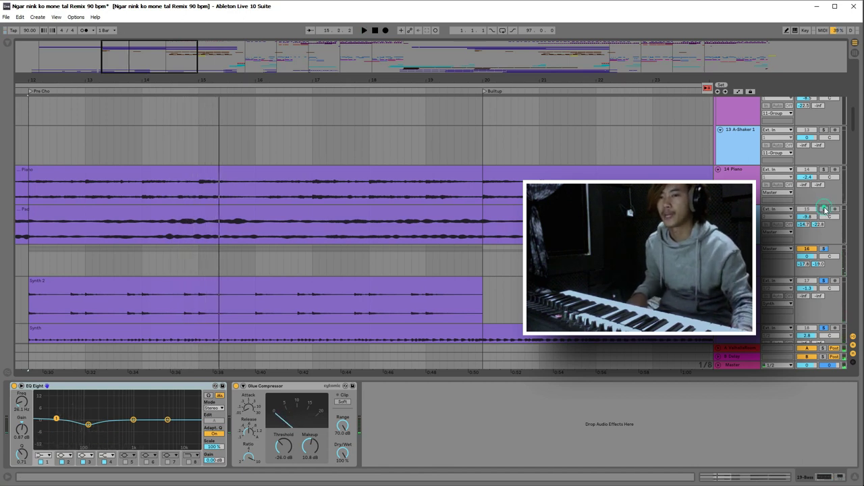
pyautogui.scroll(6, 823, 169)
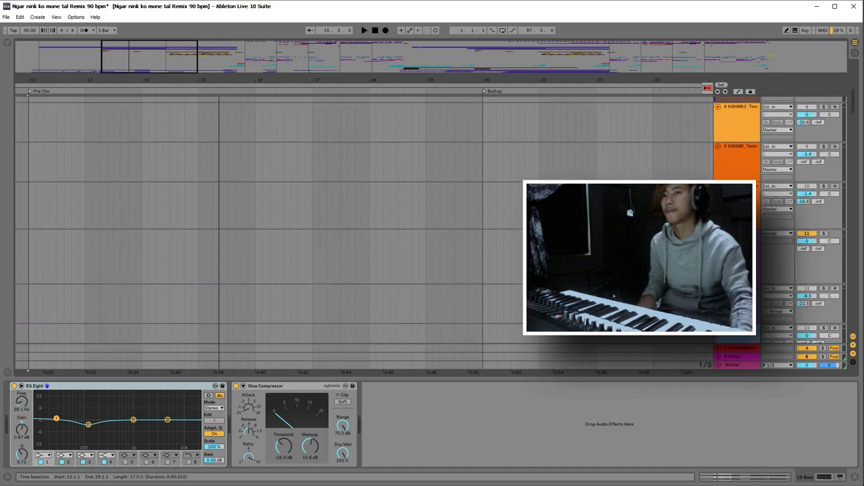
# - Play the soloed layers again from the start of Pre Cho, and clear all the solos
pyautogui.press('space')
pyautogui.scroll(-4, 823, 169)
pyautogui.scroll(-4, 824, 168)
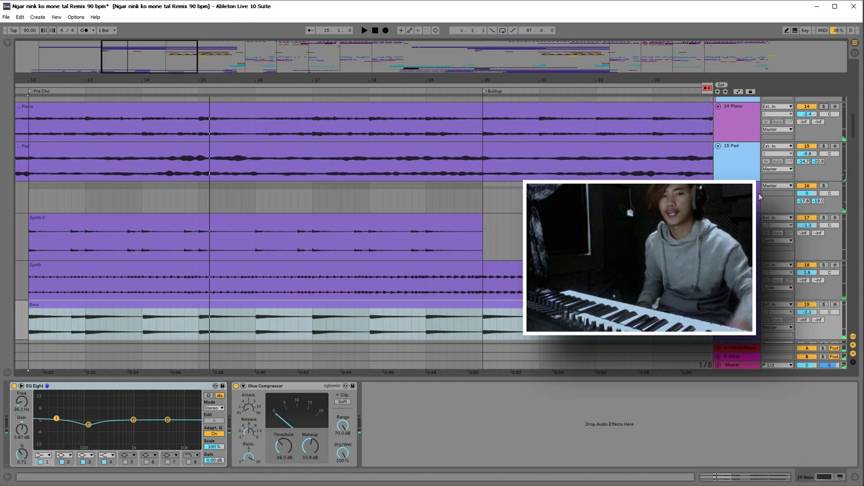
# - Play the full mix from the start of Pre Cho while looking through the arrangement down to the Vox group
pyautogui.press('space')
pyautogui.scroll(-2, 367, 220)
pyautogui.moveTo(369, 79); pyautogui.dragTo(368, 55)
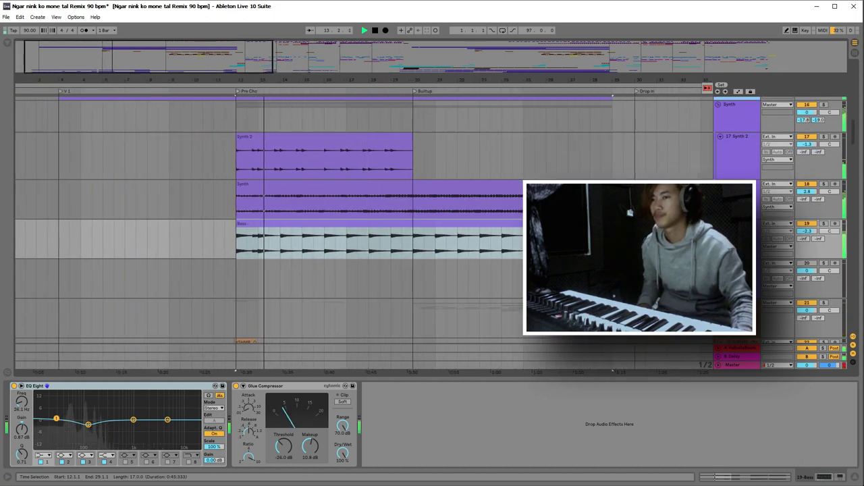
pyautogui.scroll(-15, 839, 236)
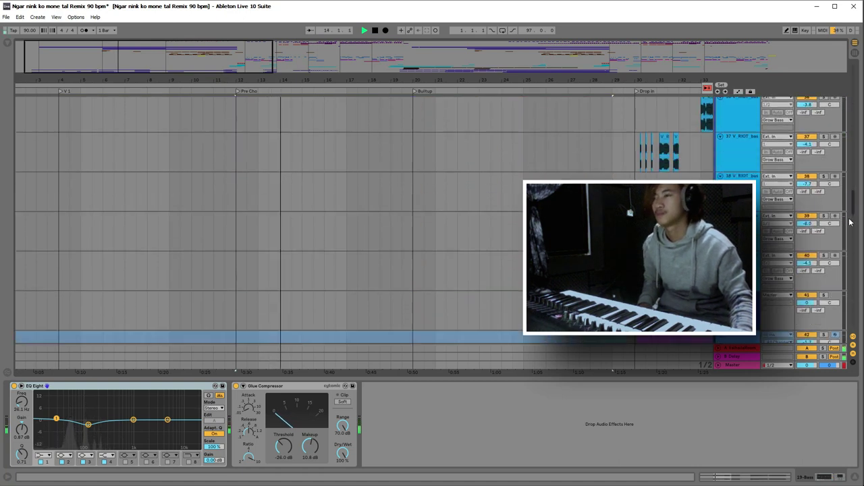
pyautogui.scroll(-10, 844, 263)
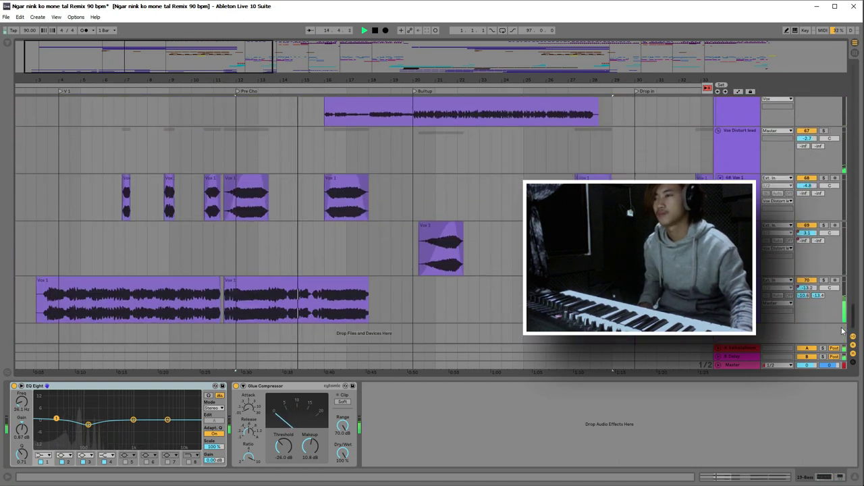
pyautogui.scroll(3, 841, 324)
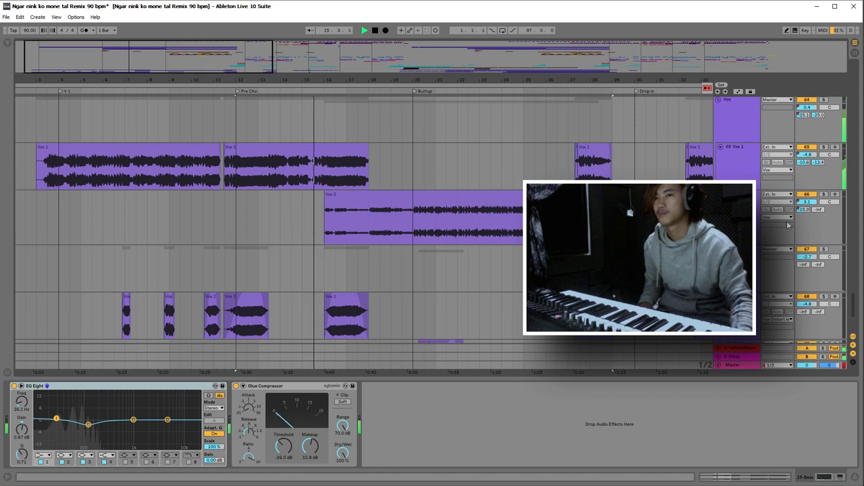
# - Select track 65 Vox 1, stop the full mix, and play Vox 1 soloed from 15.3.3
pyautogui.click(741, 176)
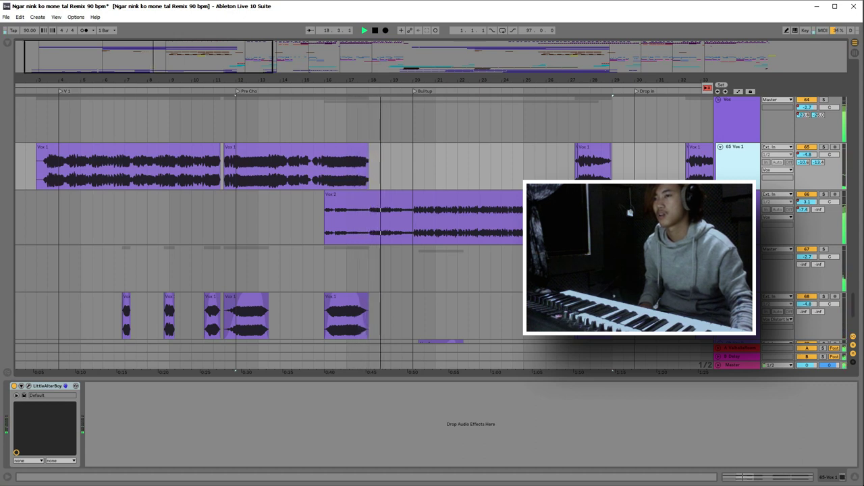
pyautogui.scroll(-5, 365, 233)
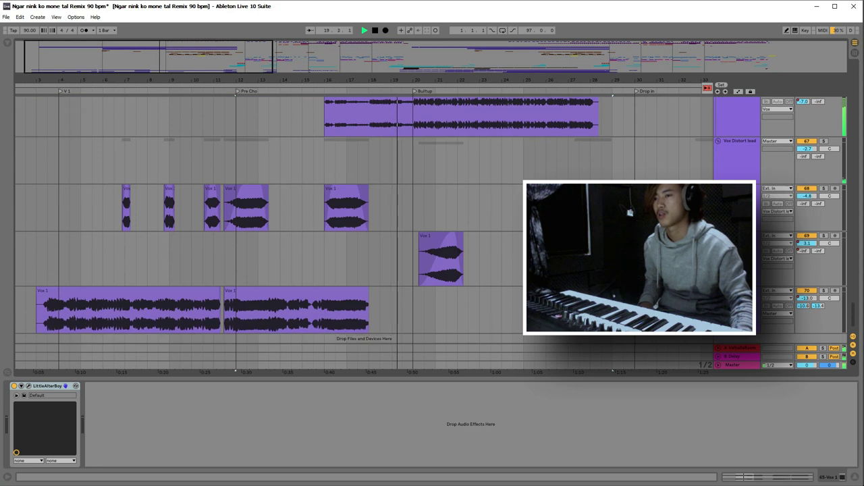
pyautogui.press('space')
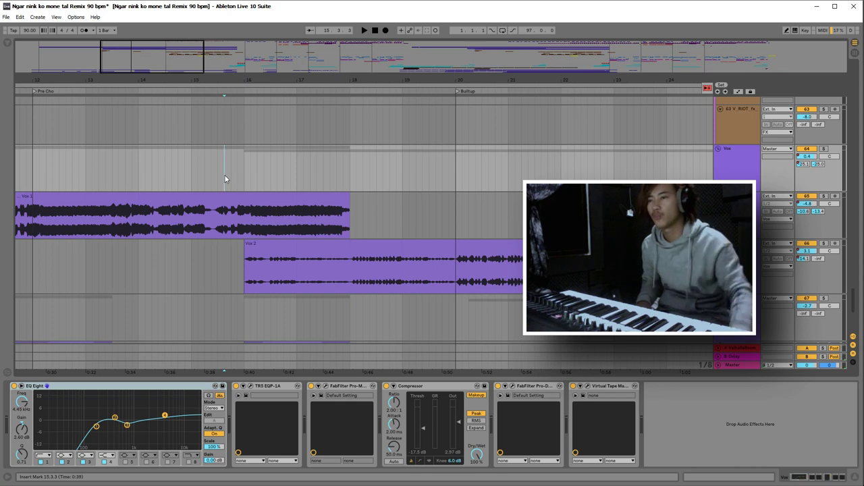
pyautogui.click(841, 204)
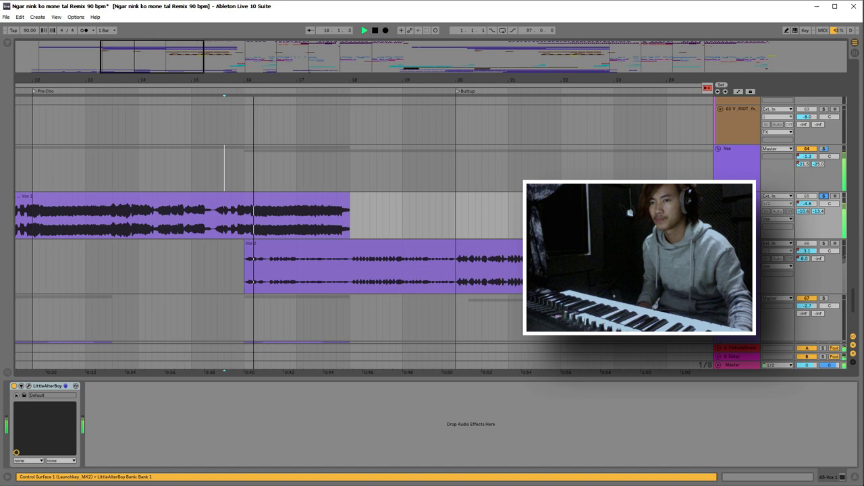
# - Select the Vox group and show its A-ValhallaRoom send automation
pyautogui.click(739, 174)
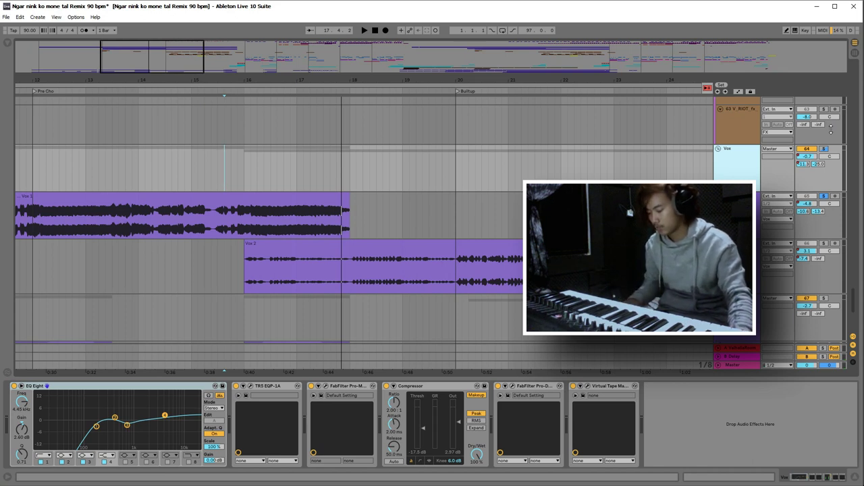
pyautogui.press('a')
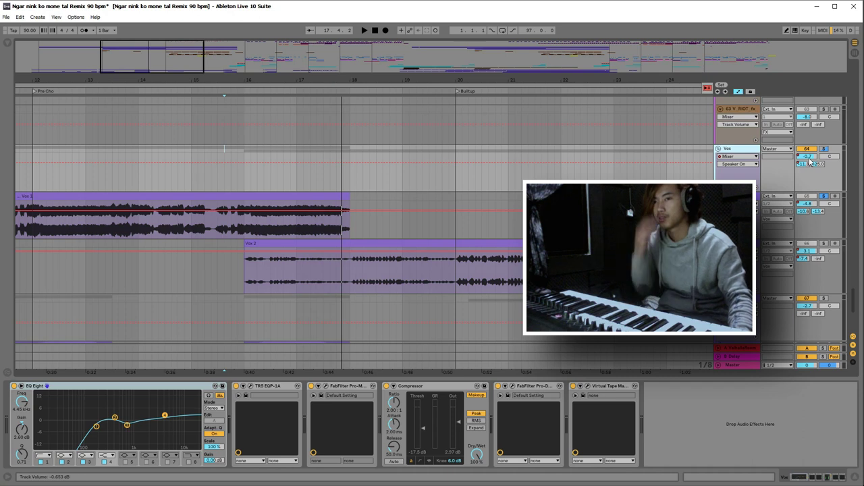
pyautogui.click(803, 166)
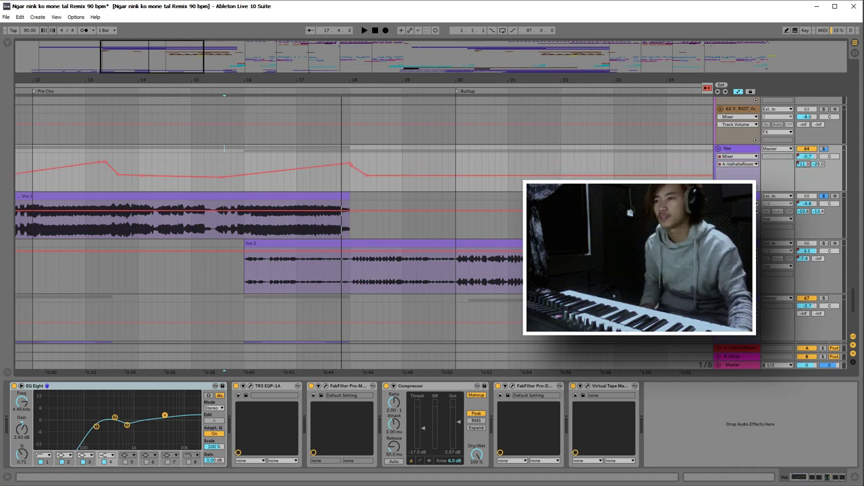
# - Listen to the soloed vocal from 15.1.3 past the end of the Vox 1 clip with its send automation shown, and clear the solo
pyautogui.press('space')
pyautogui.click(222, 183)
pyautogui.press('space')
pyautogui.click(211, 183)
pyautogui.click(199, 183)
pyautogui.press('space')
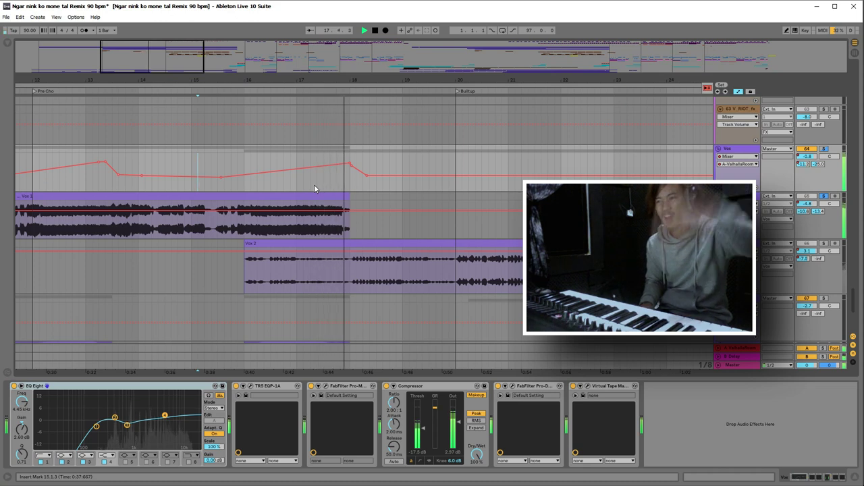
pyautogui.press('space')
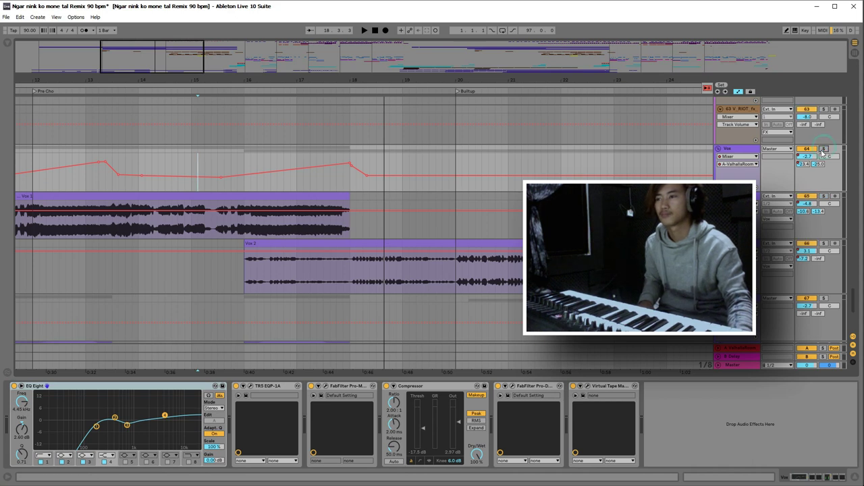
# - Hide the automation and play the full mix from 15.1.3 while looking over the tracks from the vocals up to V_RIOT_kick
pyautogui.press('space')
pyautogui.press('a')
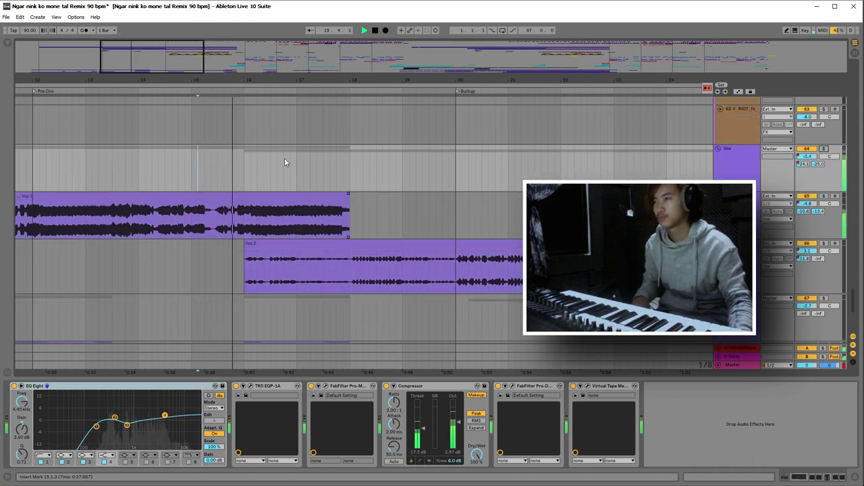
pyautogui.moveTo(289, 80); pyautogui.dragTo(169, 76)
pyautogui.scroll(-2, 208, 219)
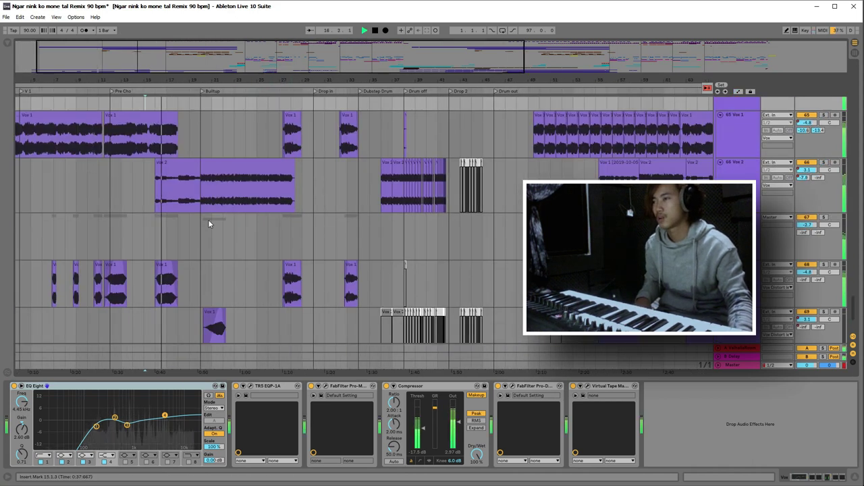
pyautogui.scroll(-2, 208, 219)
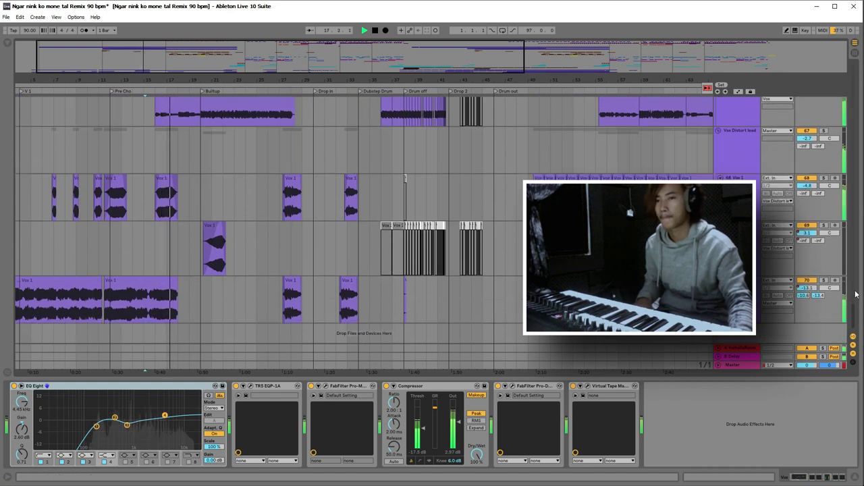
pyautogui.moveTo(854, 312)
pyautogui.mouseDown()
pyautogui.moveTo(854, 282)
pyautogui.moveTo(857, 296)
pyautogui.mouseUp()
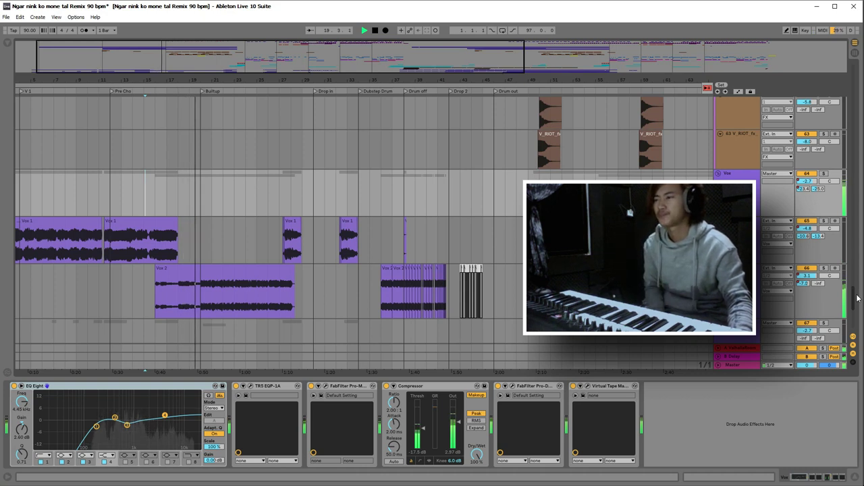
pyautogui.moveTo(857, 297); pyautogui.dragTo(855, 78)
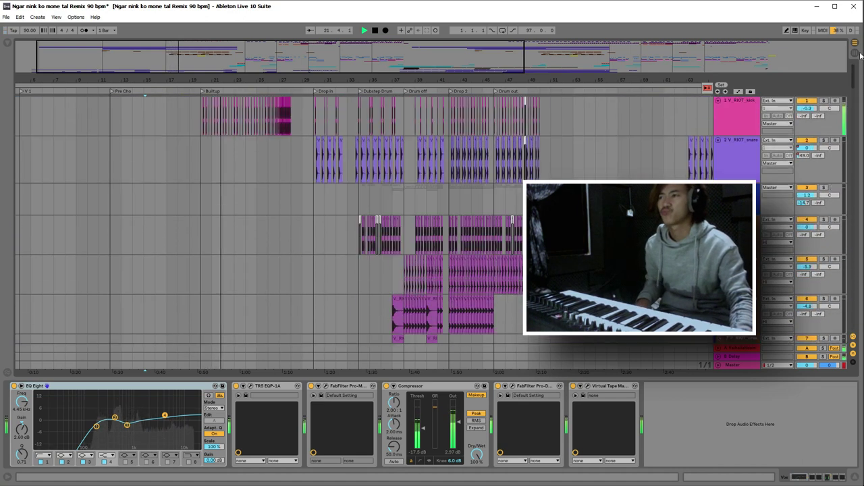
# - Focus on the V_RIOT_kick clips in Builtup and play the full mix from 20.1.1
pyautogui.moveTo(217, 76); pyautogui.dragTo(258, 155)
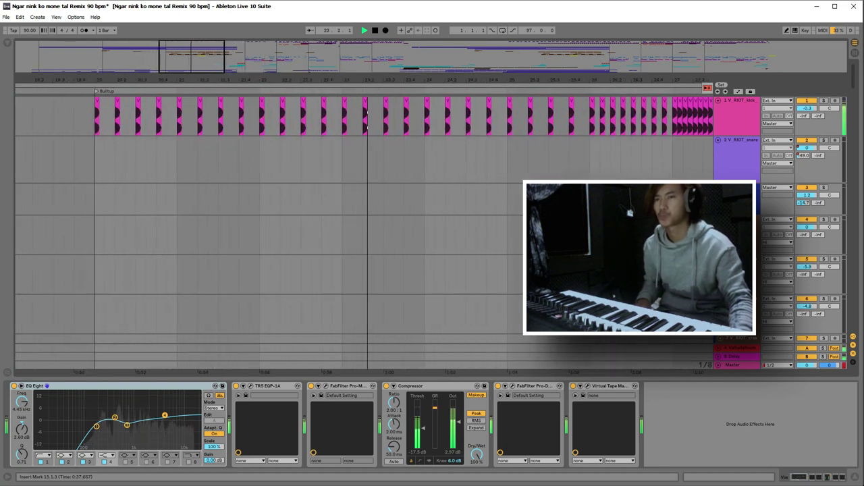
pyautogui.press('space')
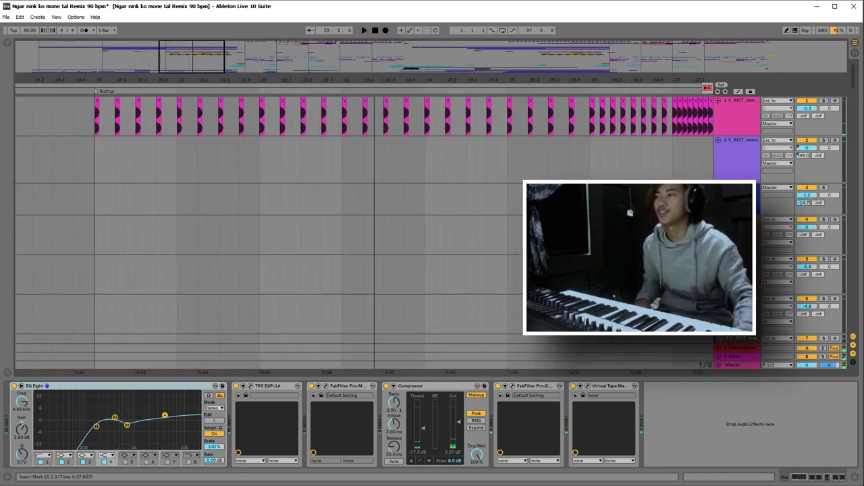
pyautogui.click(95, 160)
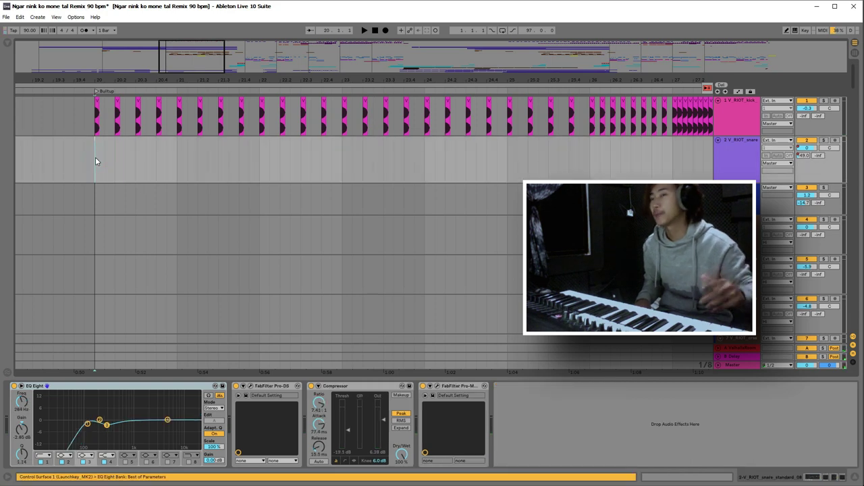
pyautogui.press('space')
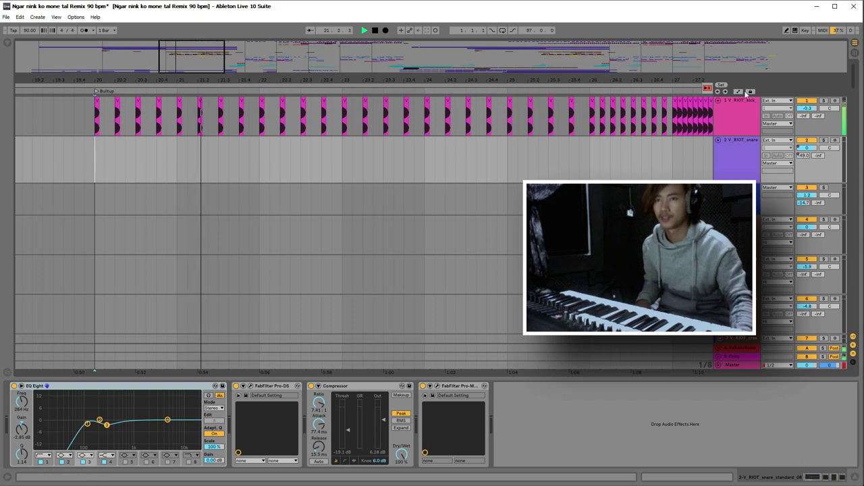
# - Stop the full mix, solo the Low Drums group, and play it from the start of Builtup
pyautogui.moveTo(855, 108); pyautogui.dragTo(860, 158)
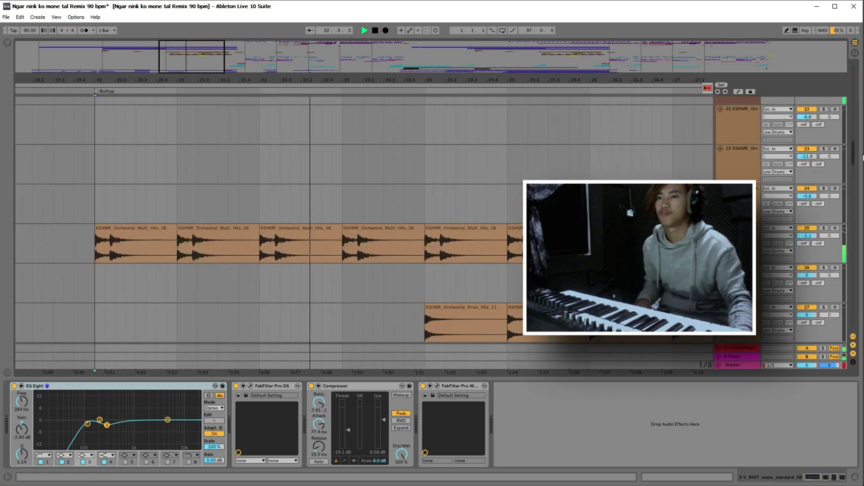
pyautogui.scroll(3, 726, 146)
pyautogui.press('space')
pyautogui.click(739, 143)
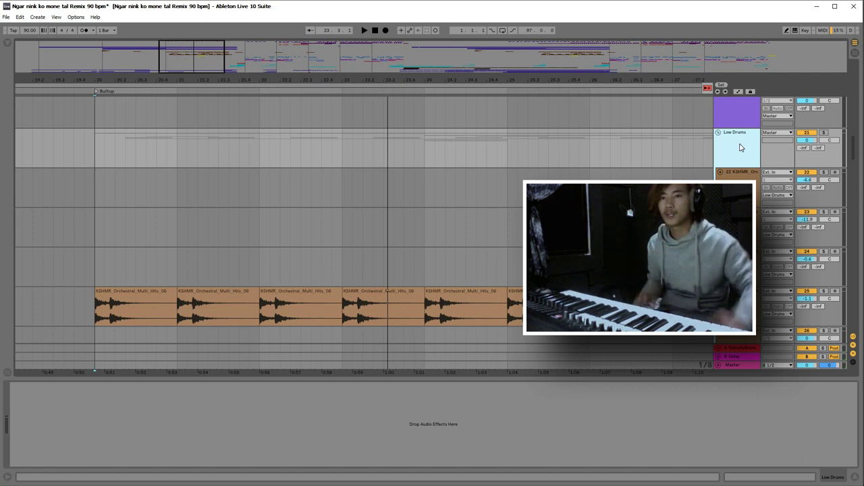
pyautogui.click(825, 133)
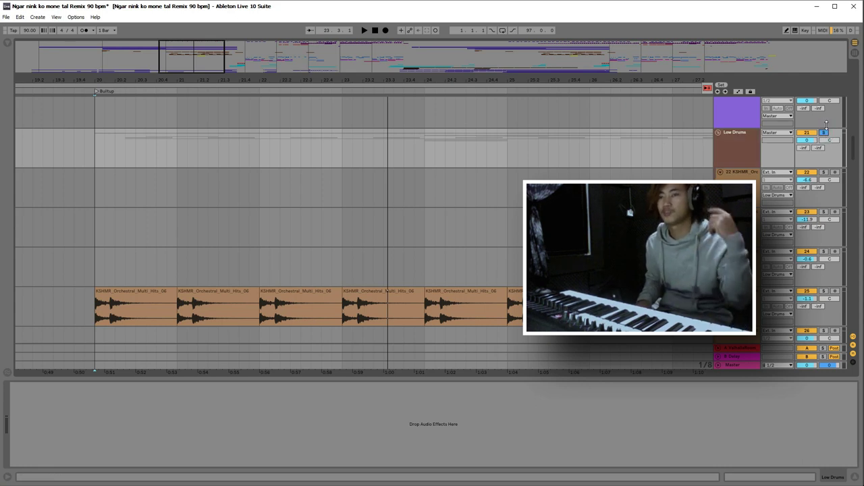
pyautogui.press('space')
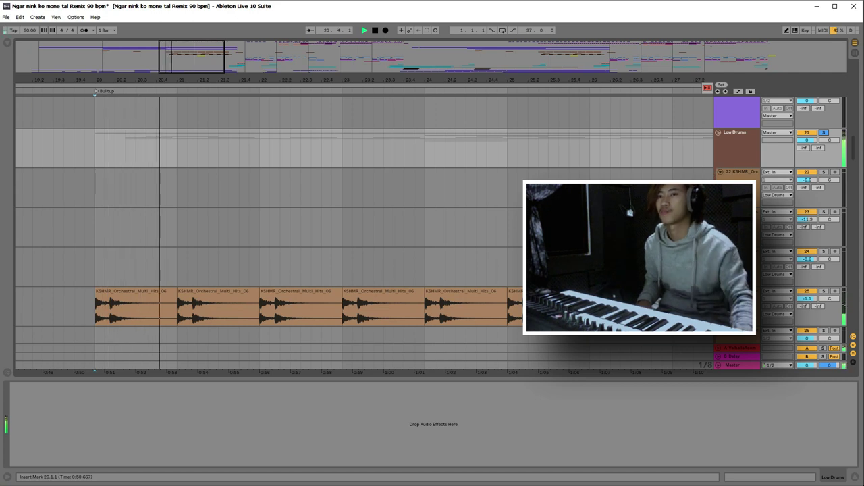
# - Solo V_RIOT_kick along with the Low Drums group and play both from Builtup while looking over the drum clips
pyautogui.moveTo(856, 156); pyautogui.dragTo(856, 80)
pyautogui.press('space')
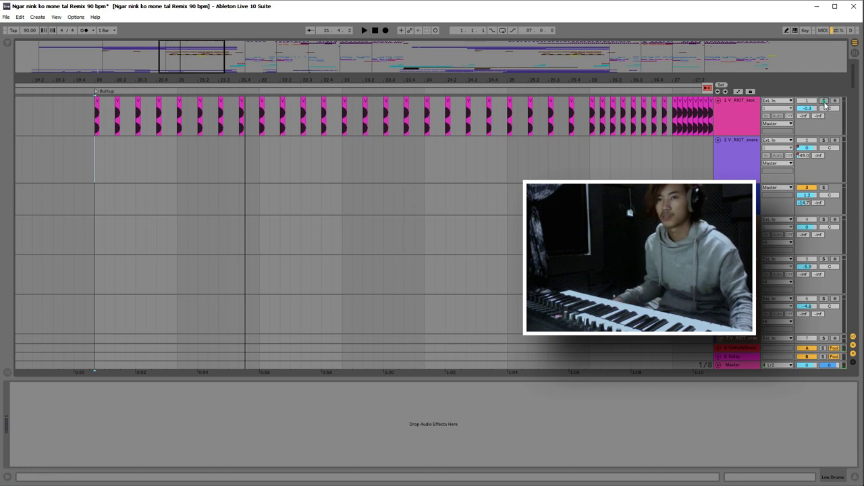
pyautogui.press('space')
pyautogui.scroll(-5, 508, 281)
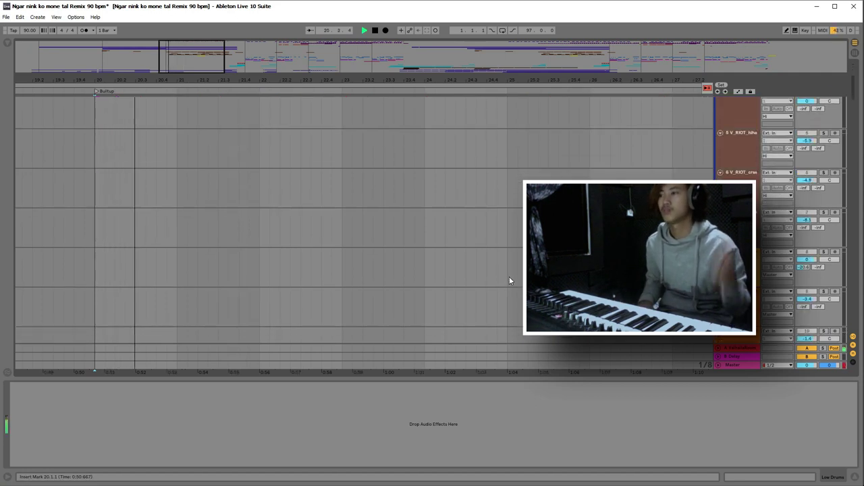
pyautogui.scroll(-6, 495, 290)
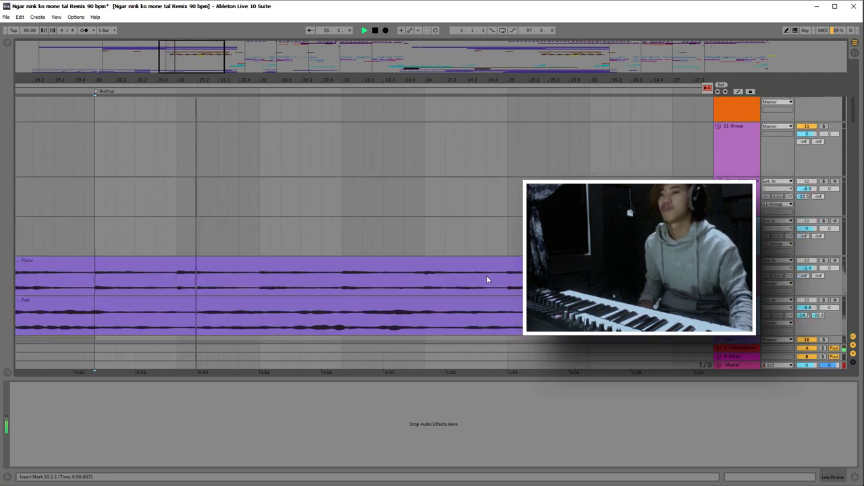
pyautogui.scroll(-5, 477, 254)
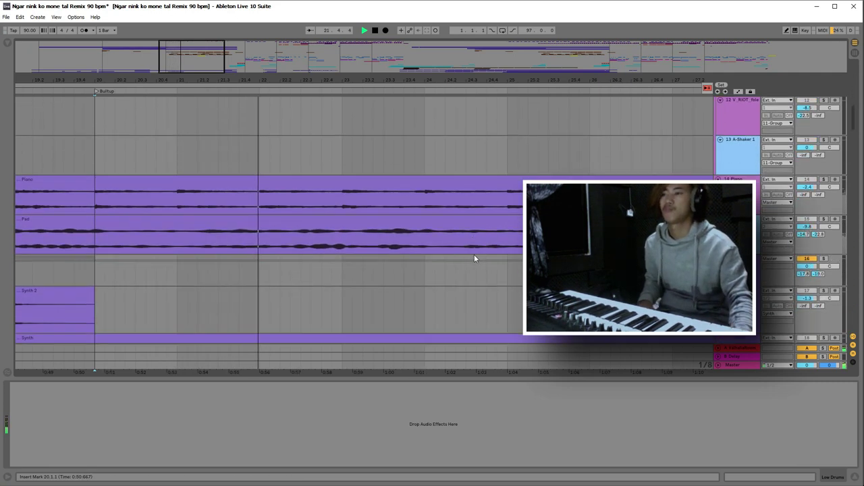
pyautogui.scroll(-2, 476, 254)
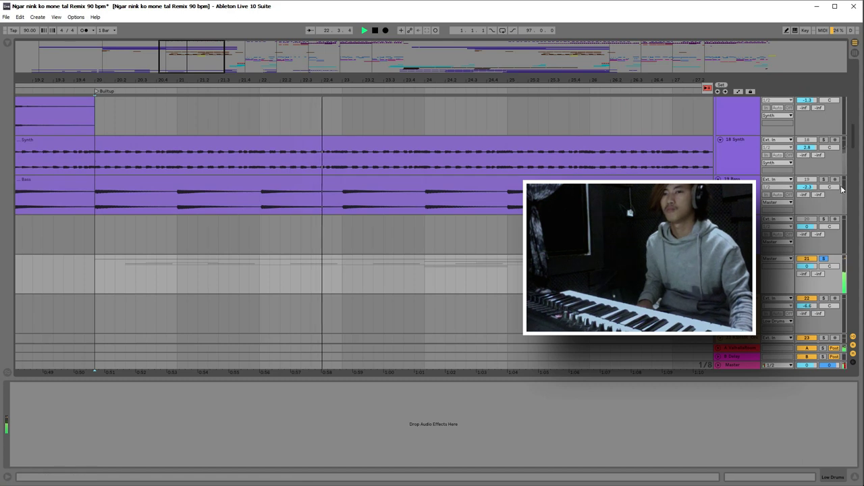
pyautogui.moveTo(855, 143); pyautogui.dragTo(863, 166)
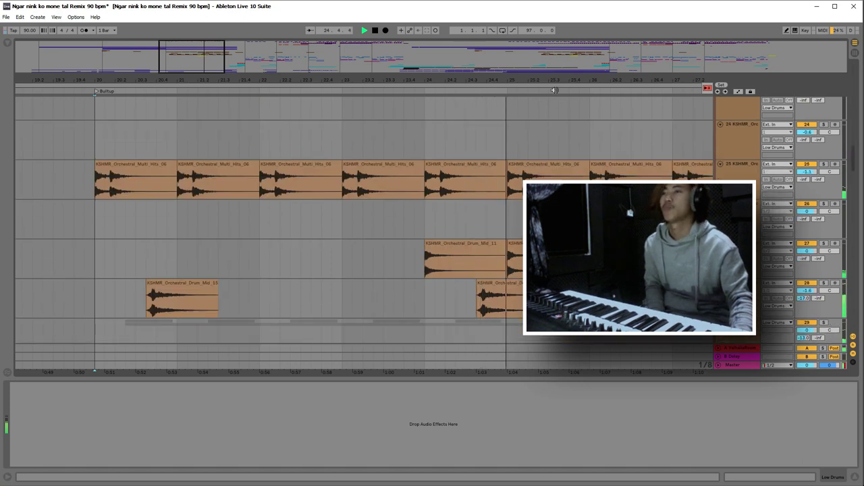
pyautogui.moveTo(505, 79); pyautogui.dragTo(385, 65)
# - Clear the kick and Low Drums solos and play the full mix from 19.3.1, just before Builtup
pyautogui.moveTo(851, 167); pyautogui.dragTo(844, 67)
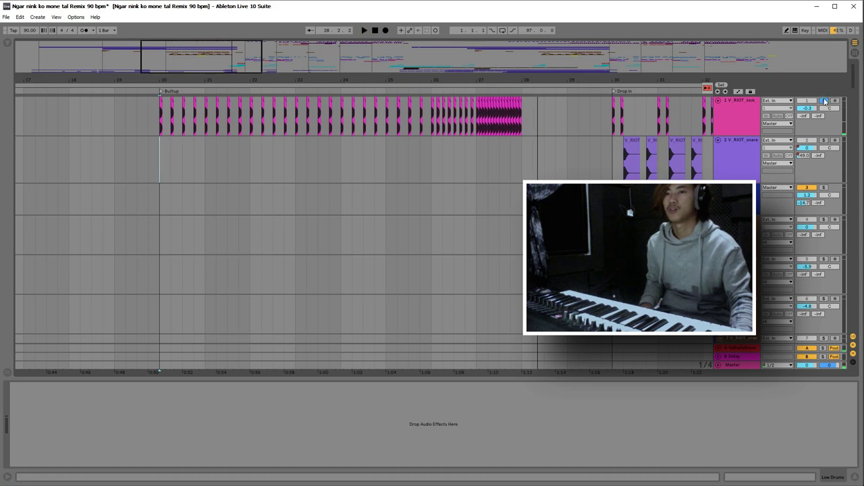
pyautogui.moveTo(853, 80); pyautogui.dragTo(801, 216)
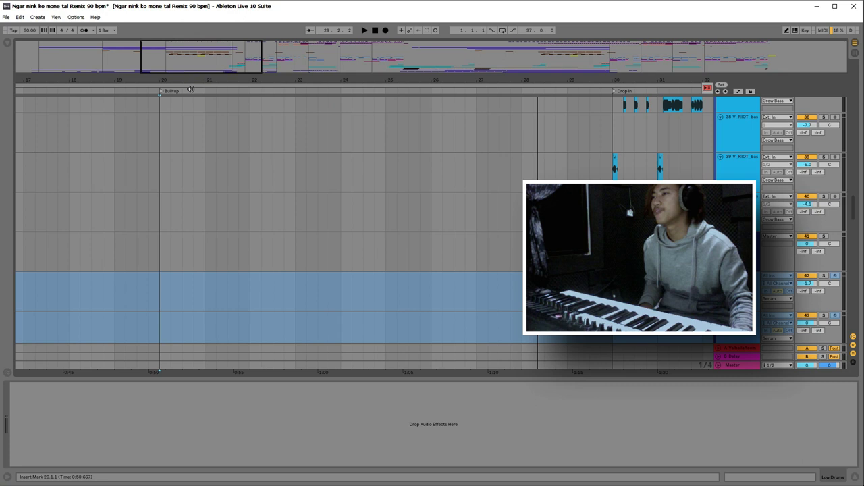
pyautogui.moveTo(185, 80); pyautogui.dragTo(184, 60)
pyautogui.click(161, 208)
pyautogui.press('space')
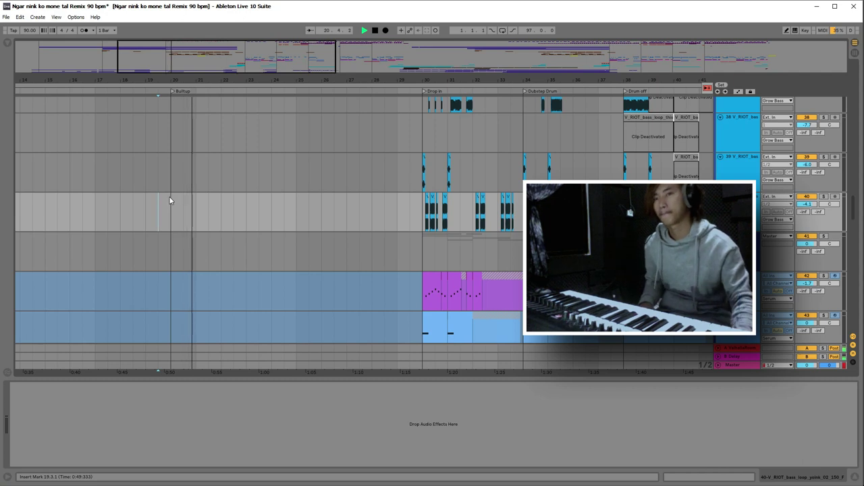
# - Look over the arrangement down to the riser tracks during playback and return all tracks to arrangement playback
pyautogui.moveTo(854, 211); pyautogui.dragTo(859, 264)
pyautogui.moveTo(456, 75); pyautogui.dragTo(399, 53)
pyautogui.scroll(2, 621, 257)
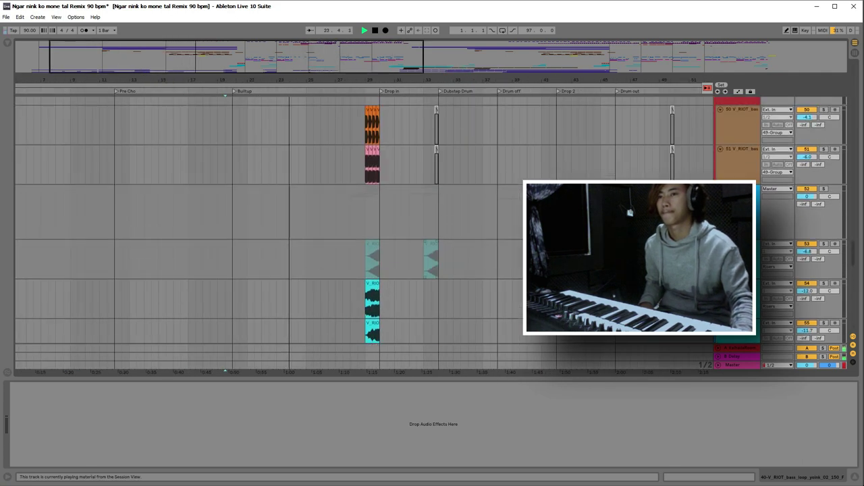
pyautogui.click(706, 88)
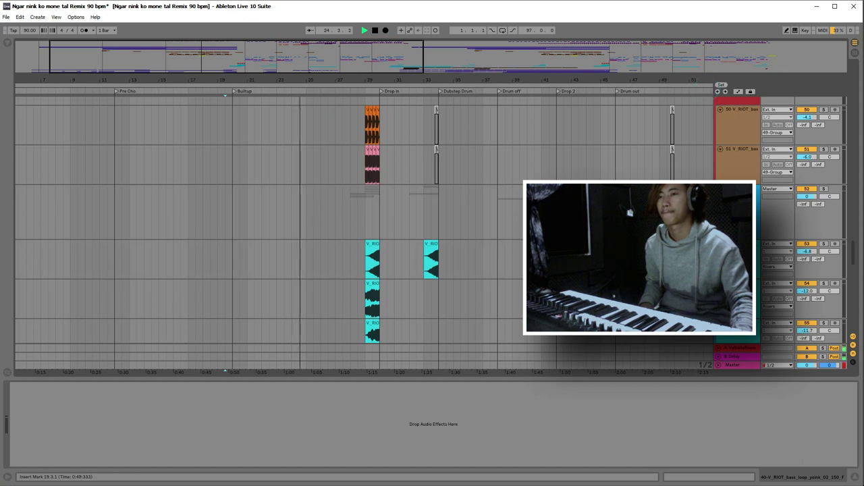
# - Examine the riser clips and the 49 Group bass clips around Drop in while the full mix plays
pyautogui.moveTo(857, 246); pyautogui.dragTo(855, 263)
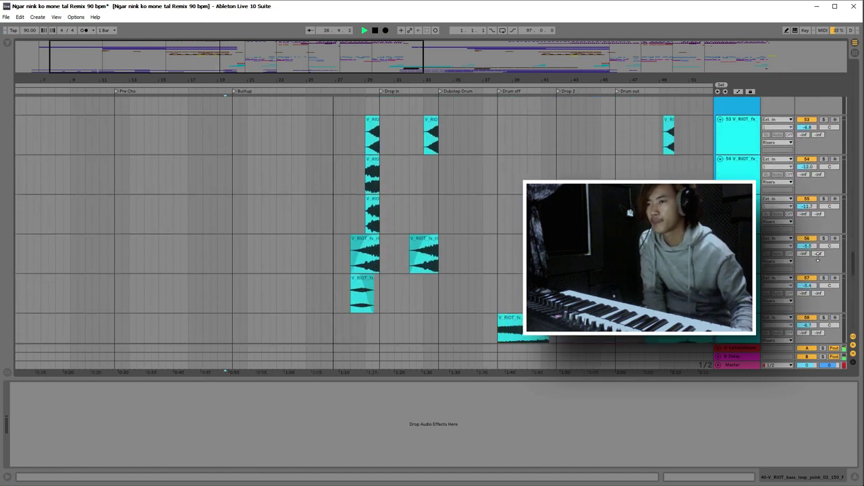
pyautogui.moveTo(479, 82); pyautogui.dragTo(430, 76)
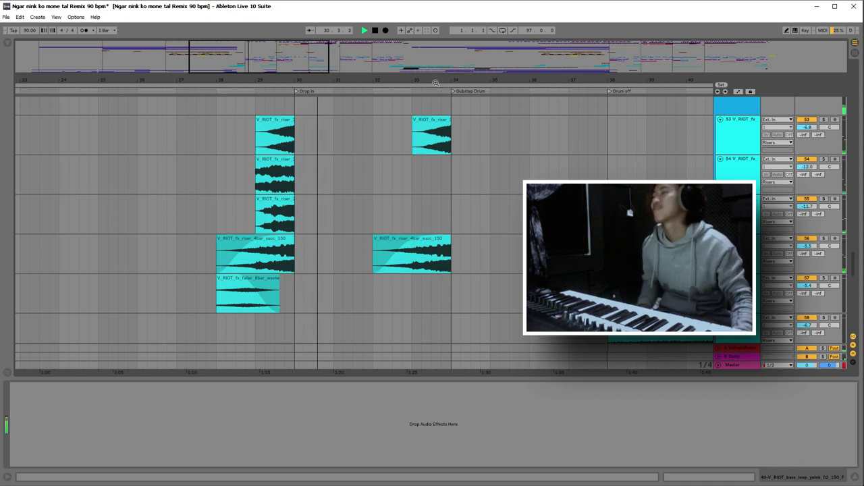
pyautogui.scroll(5, 461, 225)
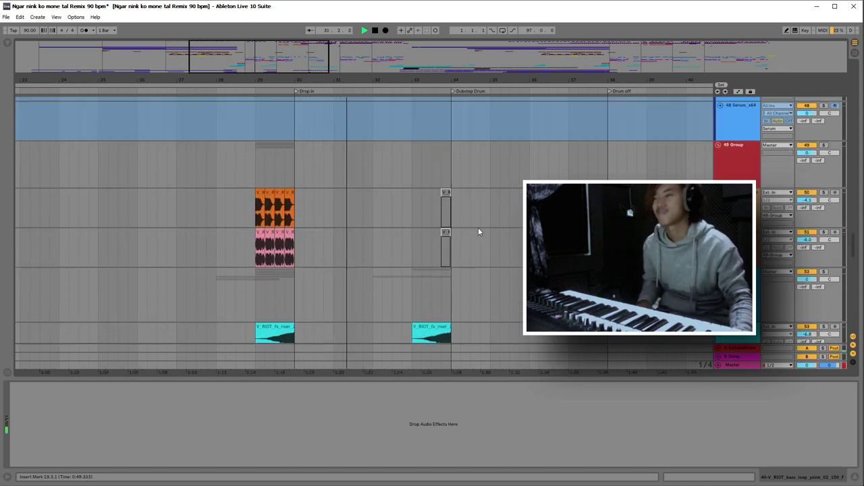
# - Stop the full mix, solo the Risers group, and play it from 28.1.3 until just past Drop in
pyautogui.press('+')
pyautogui.press('space')
pyautogui.click(198, 224)
pyautogui.scroll(-3, 328, 239)
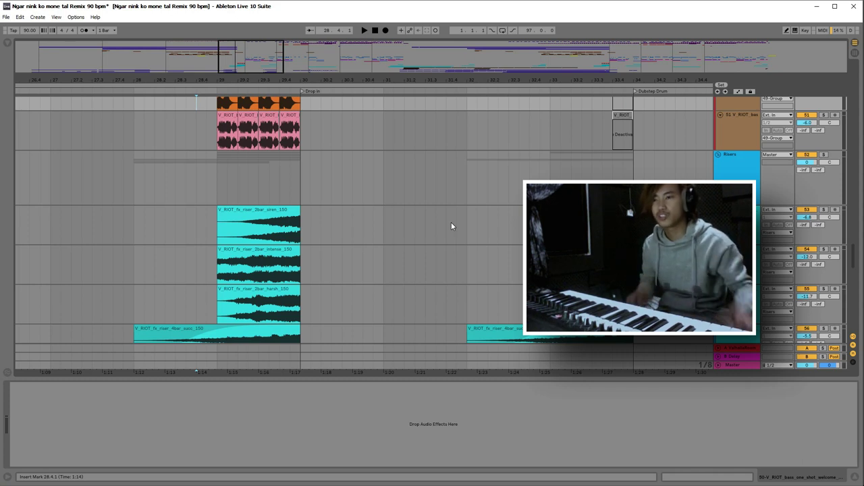
pyautogui.click(732, 177)
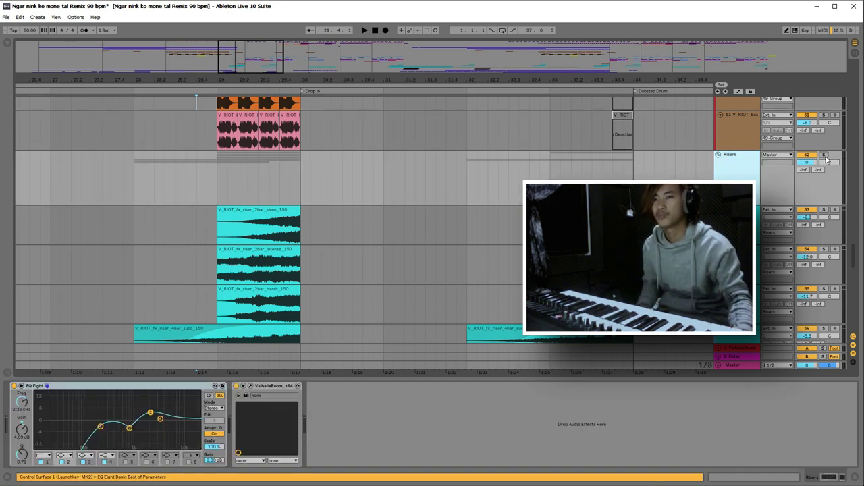
pyautogui.click(824, 155)
pyautogui.scroll(-5, 853, 253)
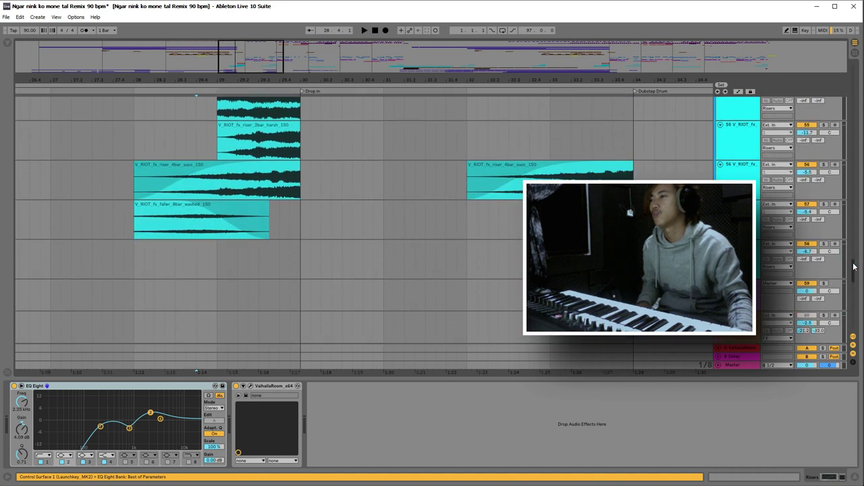
pyautogui.click(144, 195)
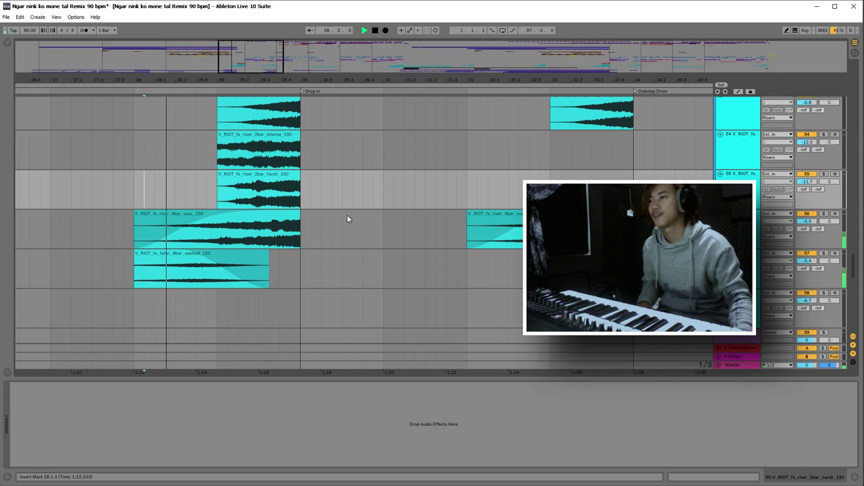
pyautogui.scroll(2, 347, 215)
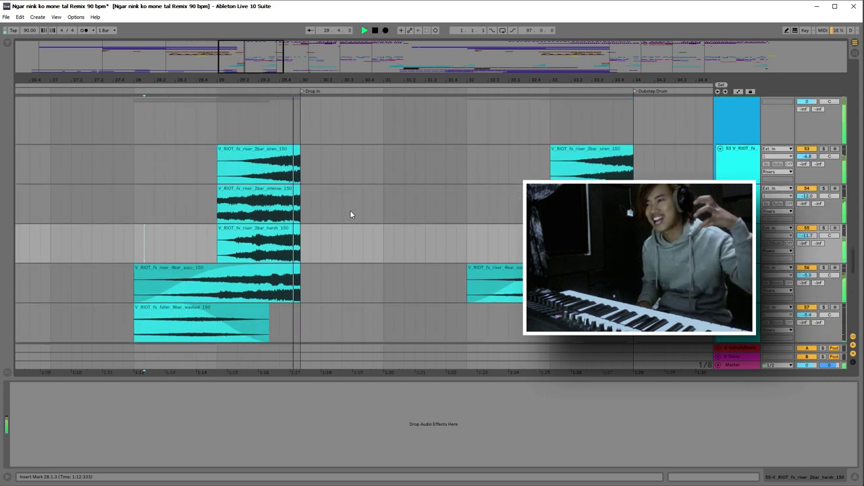
pyautogui.press('space')
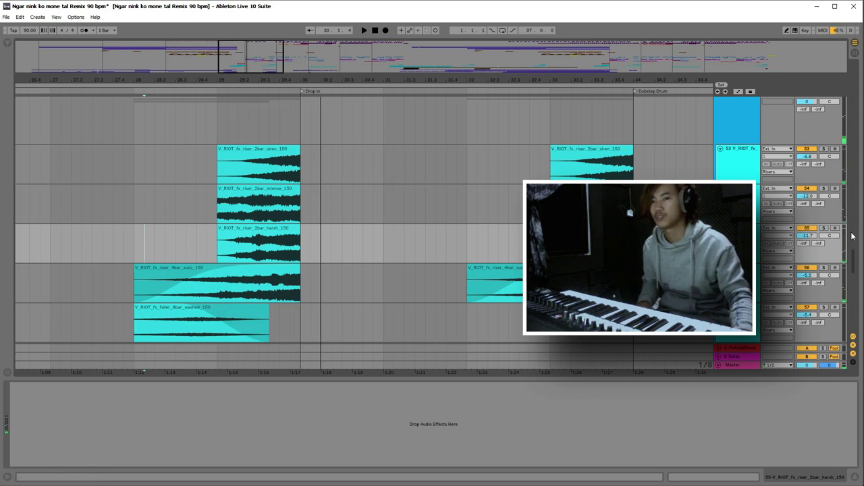
# - Solo the 49 Group instead of Risers and play the first orange bass one-shot clip at 29.1.1
pyautogui.scroll(5, 855, 262)
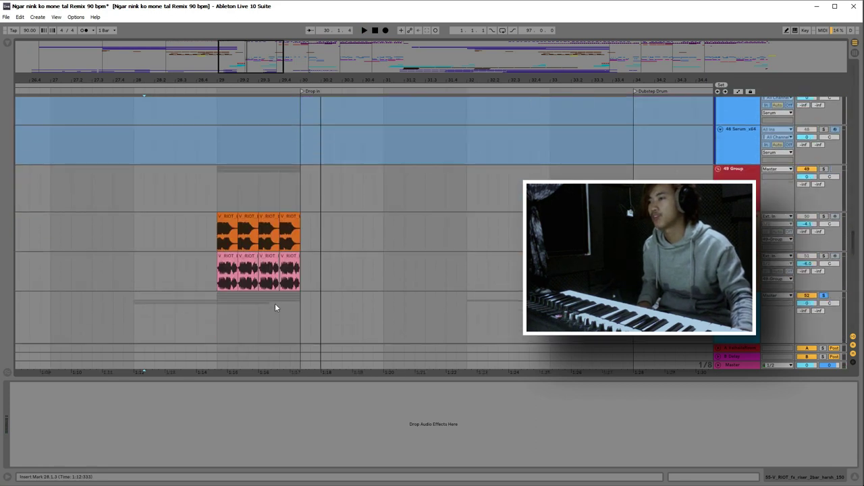
pyautogui.click(224, 217)
pyautogui.moveTo(247, 80); pyautogui.dragTo(246, 101)
pyautogui.click(823, 169)
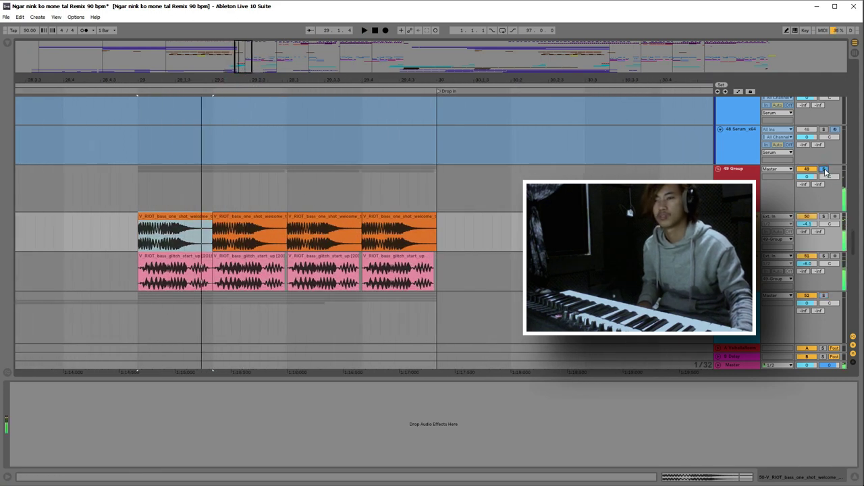
# - Open the second bass one-shot clip's sample details and check the transposition of the second to fourth clips while auditioning them
pyautogui.click(261, 224)
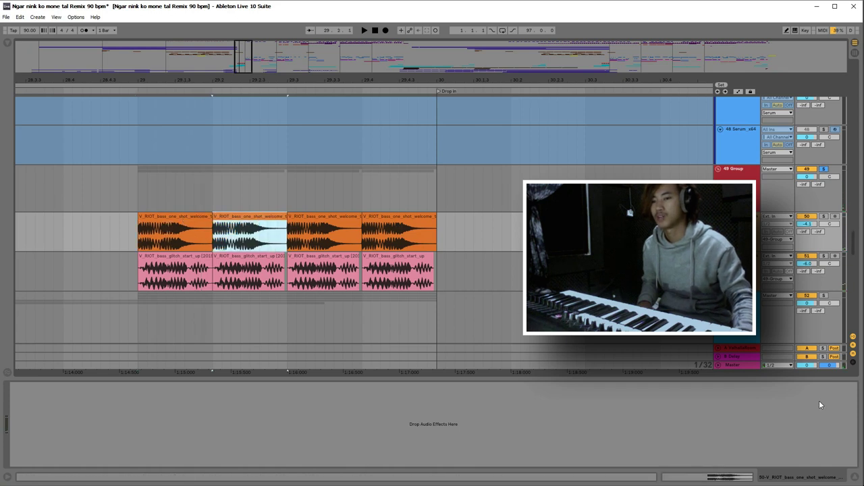
pyautogui.click(742, 477)
pyautogui.press('space')
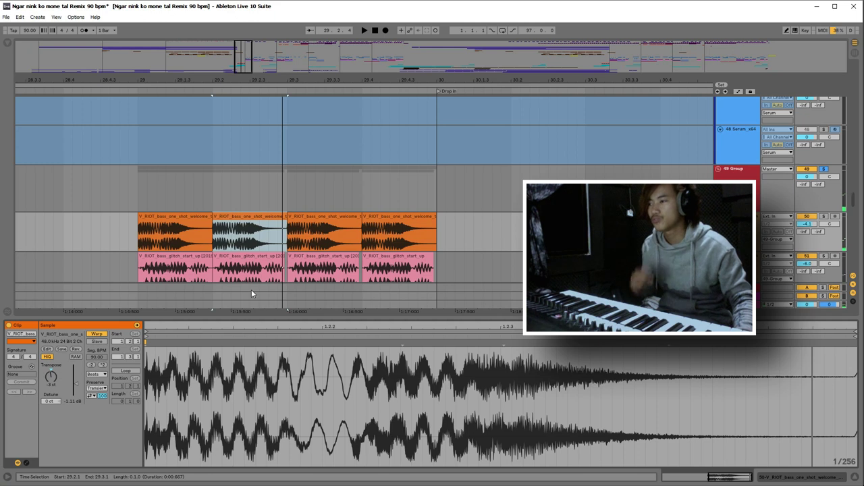
pyautogui.click(310, 224)
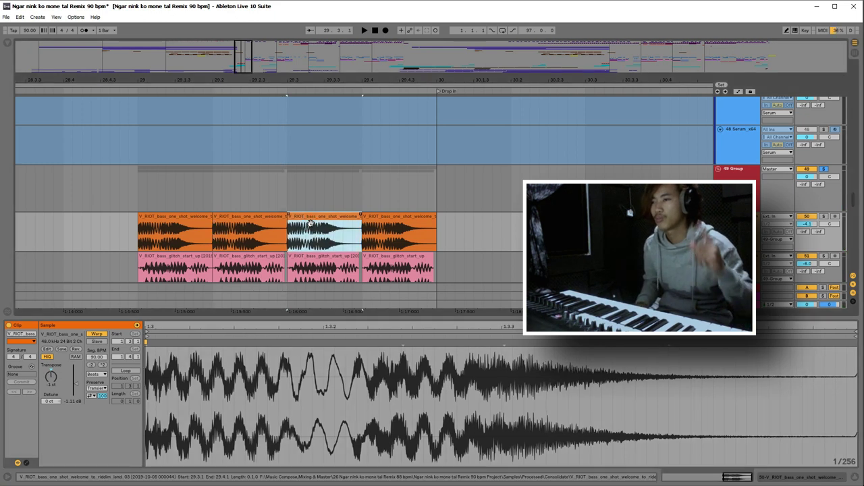
pyautogui.click(399, 220)
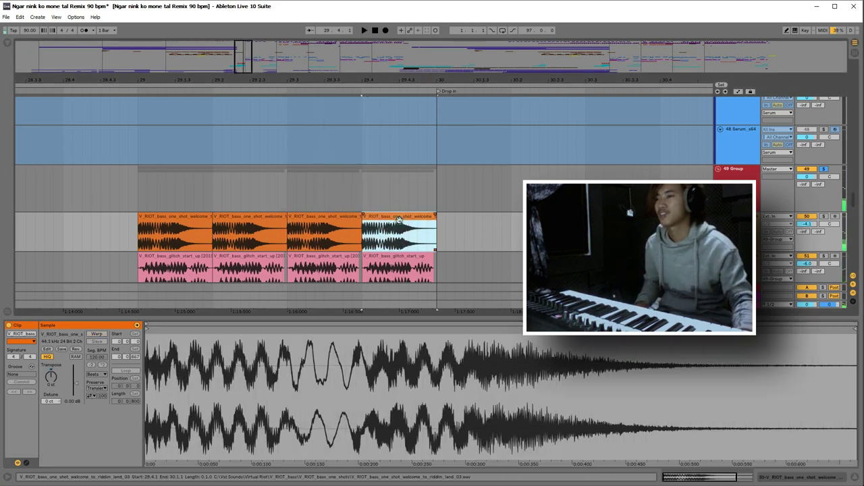
pyautogui.press('space')
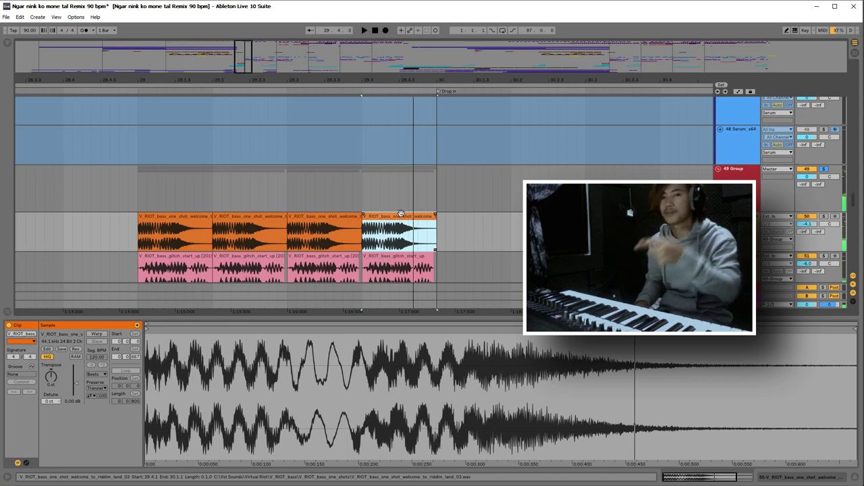
# - Audition the four bass one-shot clips in order from 29.1.1, comparing their transpose settings, and select all four together
pyautogui.click(172, 223)
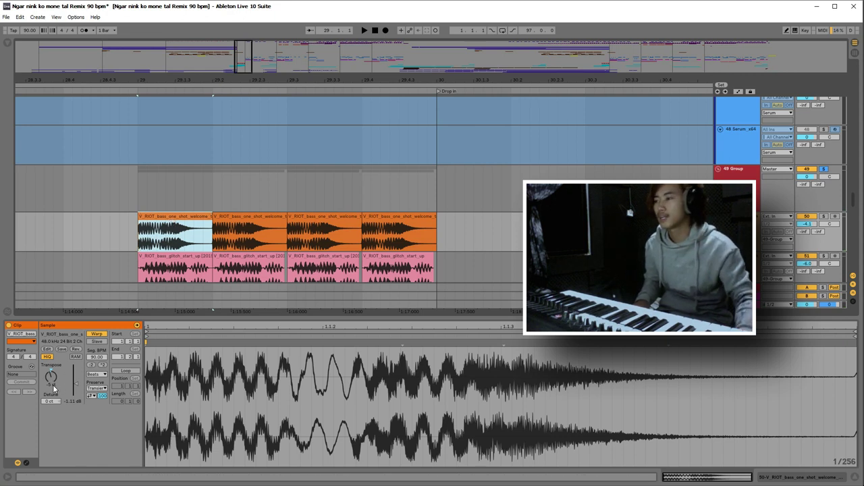
pyautogui.press('space')
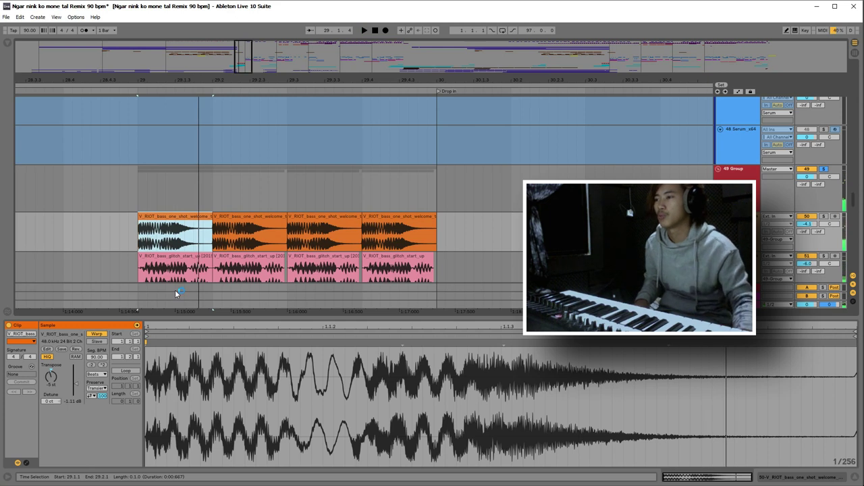
pyautogui.click(241, 228)
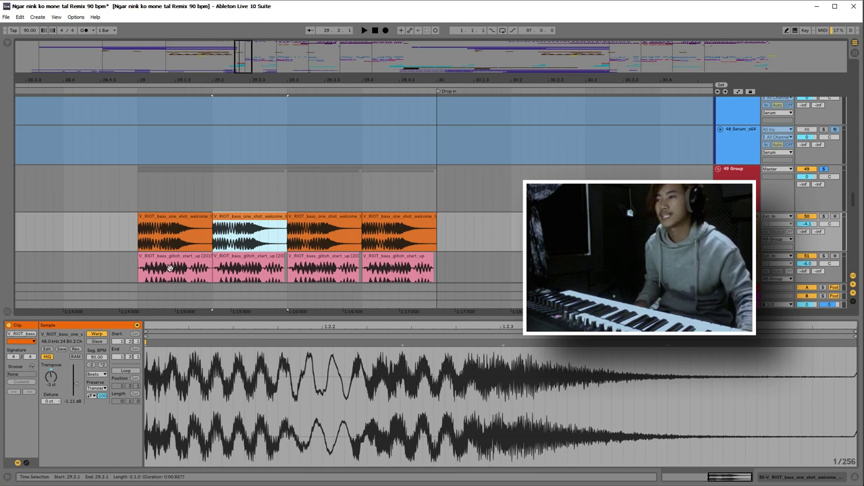
pyautogui.press('space')
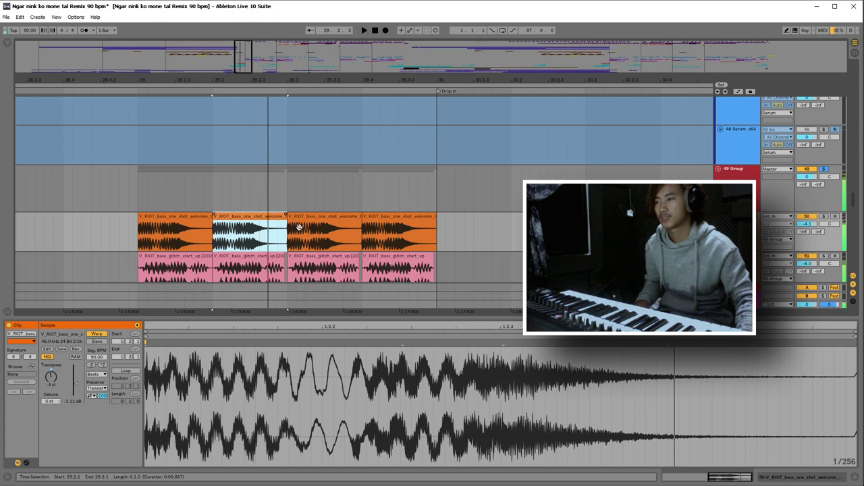
pyautogui.click(299, 227)
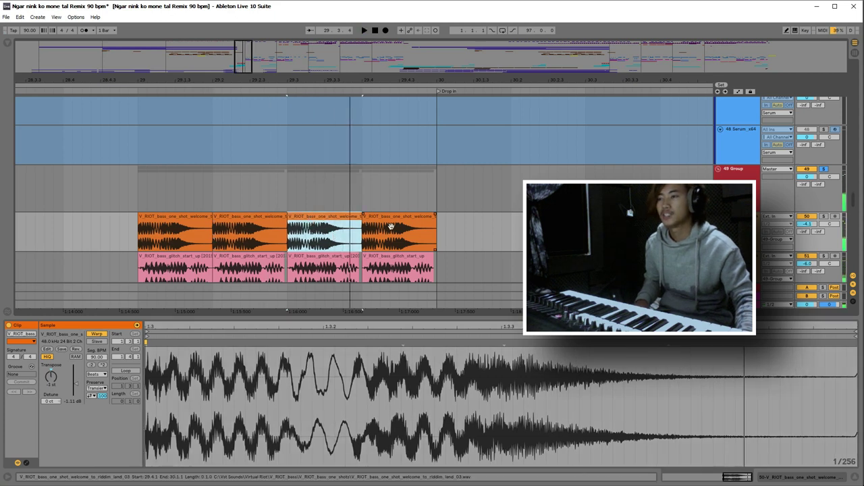
pyautogui.press('space')
pyautogui.click(385, 227)
pyautogui.moveTo(438, 241); pyautogui.dragTo(142, 234)
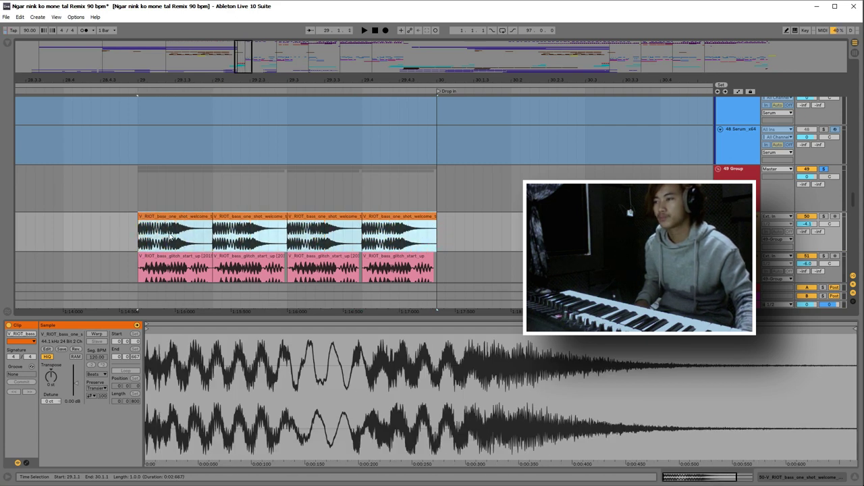
# - Inspect the sample details of the four pink bass glitch clips in order from 29.1.1, comparing their transpose settings
pyautogui.scroll(-4, 450, 153)
pyautogui.moveTo(437, 153); pyautogui.dragTo(147, 153)
pyautogui.scroll(1, 206, 185)
pyautogui.doubleClick(183, 169)
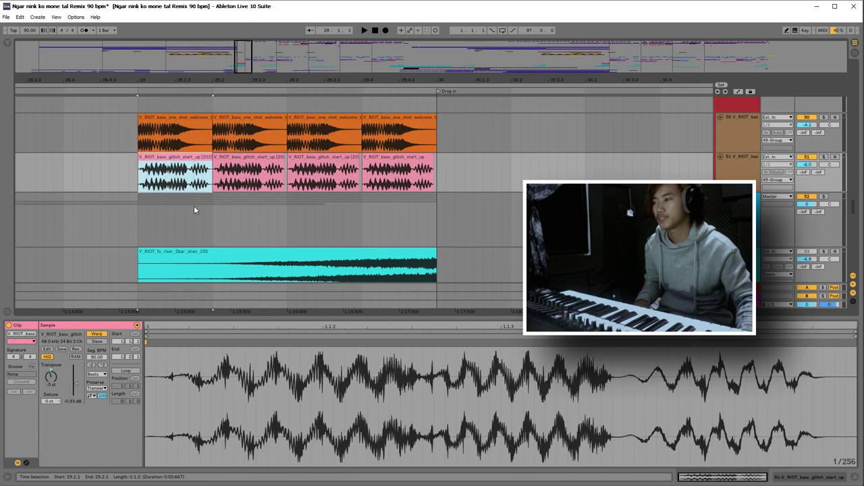
pyautogui.click(249, 165)
pyautogui.click(317, 164)
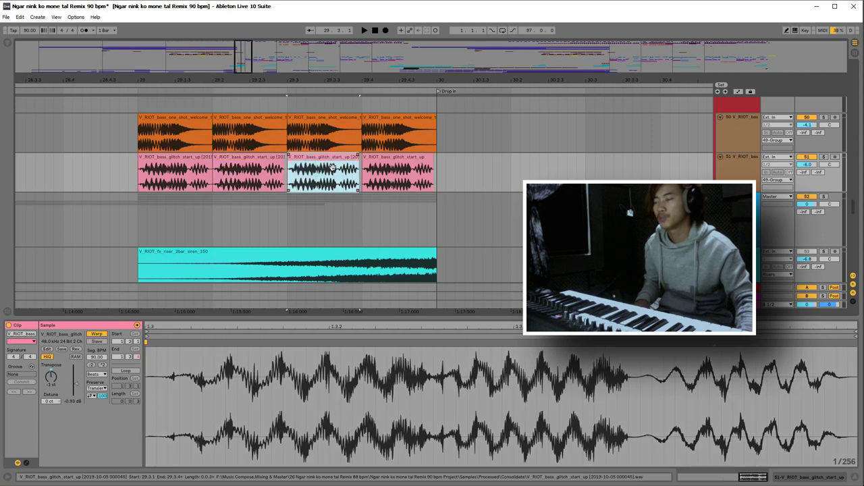
pyautogui.click(385, 168)
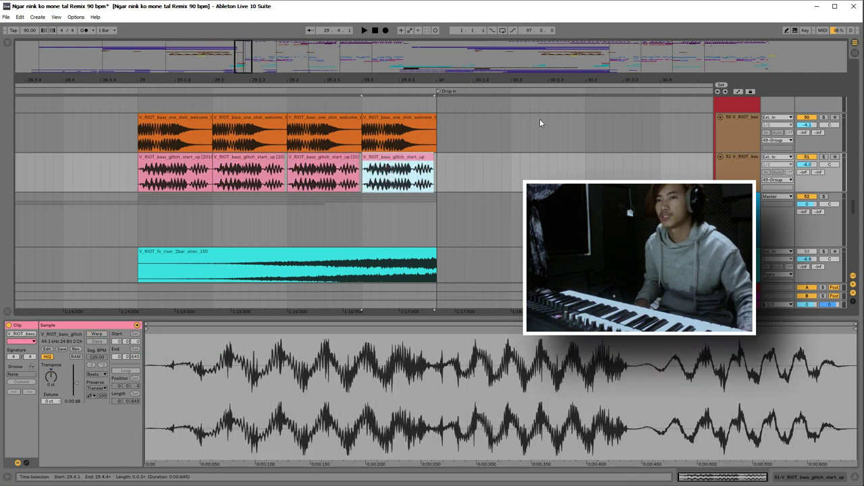
# - Solo track 51, audition its fourth bass glitch clip, and play all four glitch clips from 29.1.1
pyautogui.click(824, 156)
pyautogui.press('space')
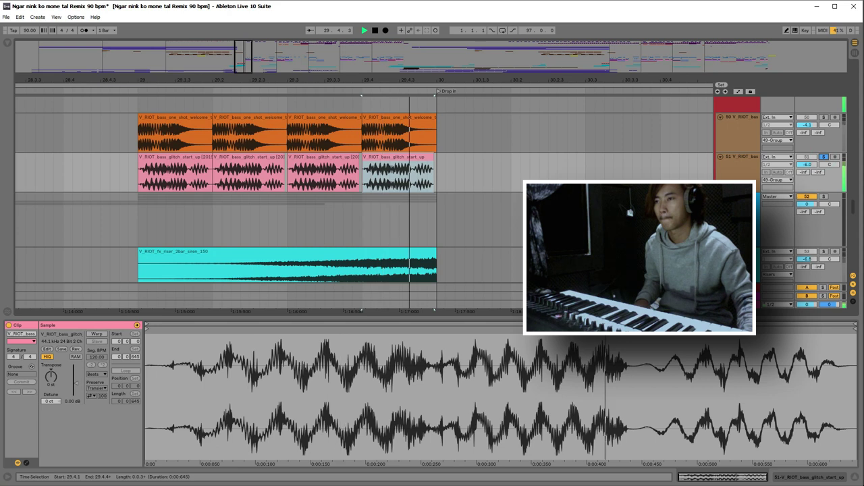
pyautogui.press('space')
pyautogui.click(173, 162)
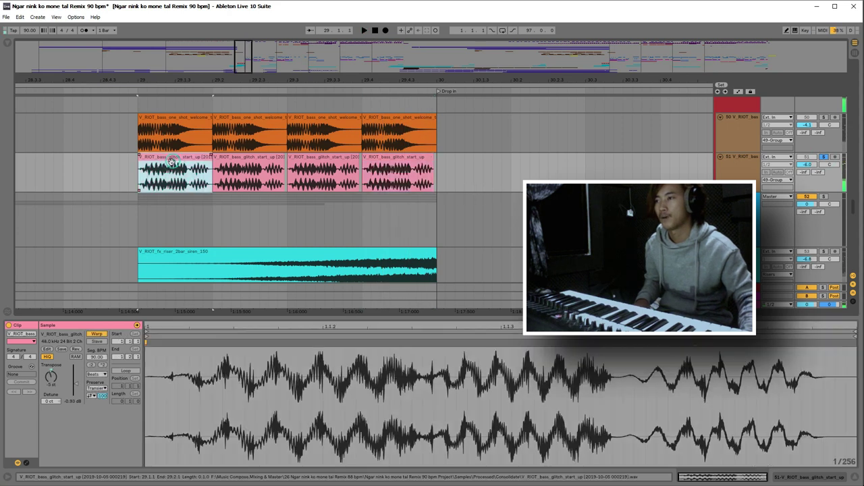
pyautogui.press('space')
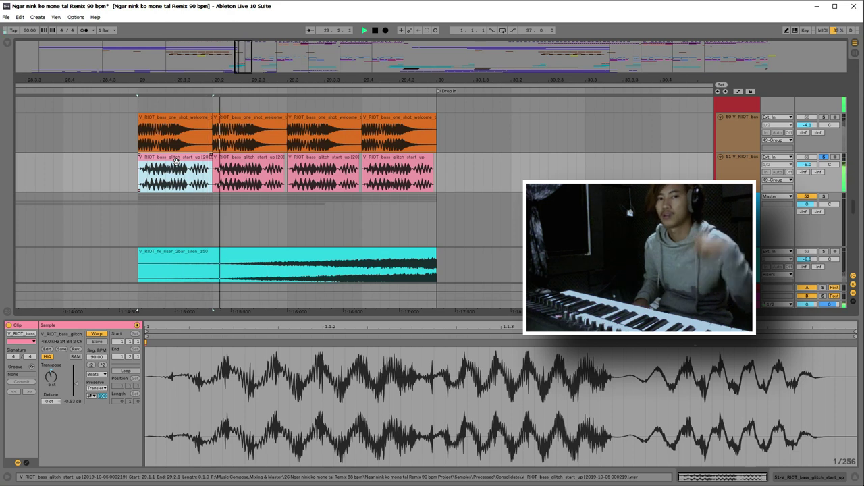
pyautogui.press('space')
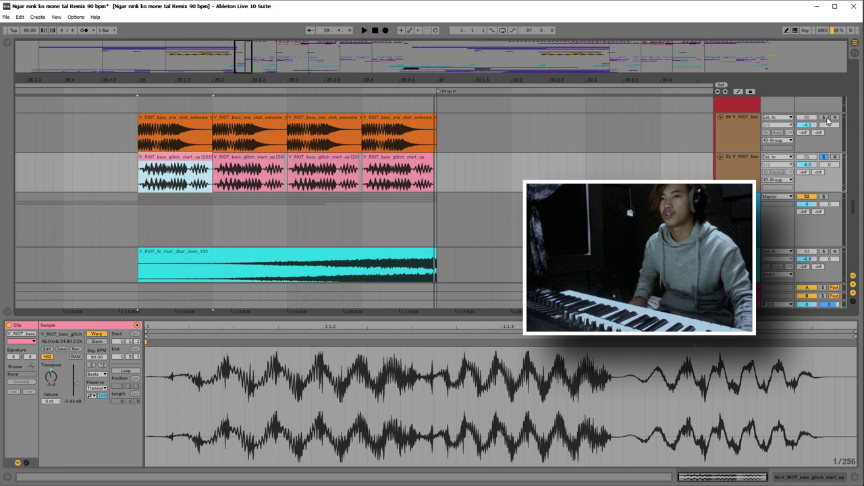
# - Solo track 50 alongside track 51 and play both bass layers together from 29.1.1
pyautogui.scroll(2, 663, 172)
pyautogui.press('space')
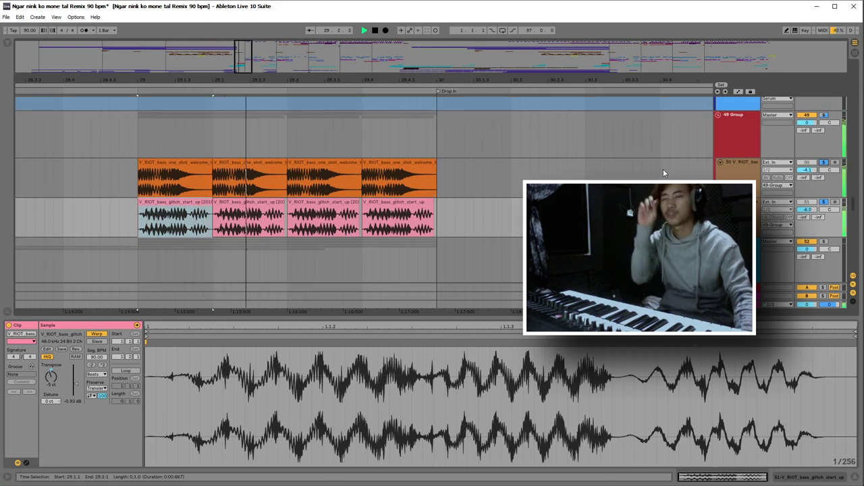
pyautogui.press('space')
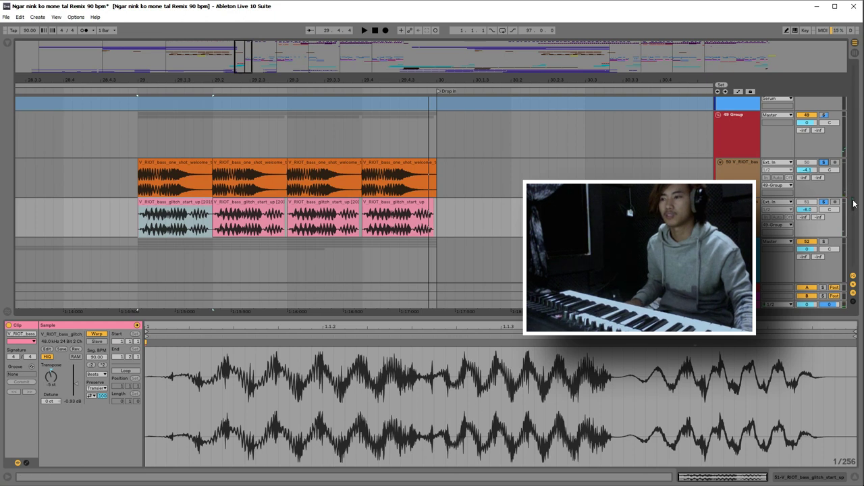
# - Add the Risers group to the soloed bass tracks and play them together from 29.1.1 until just past Drop in
pyautogui.scroll(-5, 853, 203)
pyautogui.moveTo(221, 83); pyautogui.dragTo(221, 66)
pyautogui.scroll(1, 487, 188)
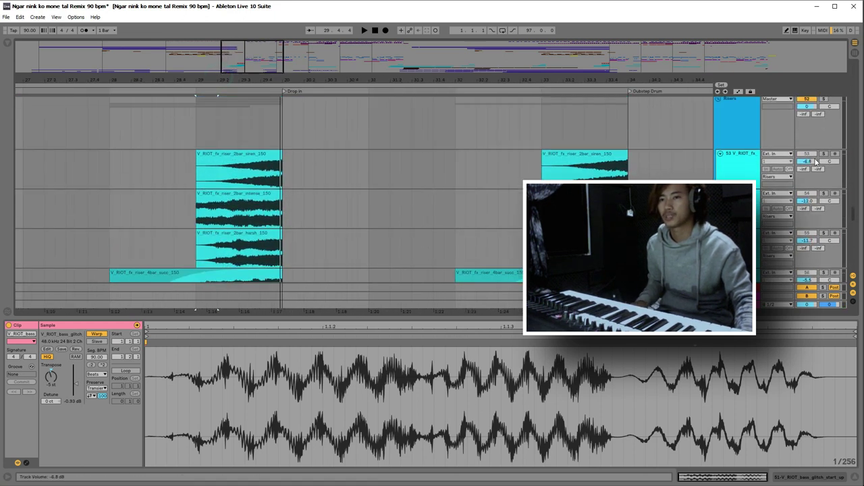
pyautogui.scroll(1, 824, 155)
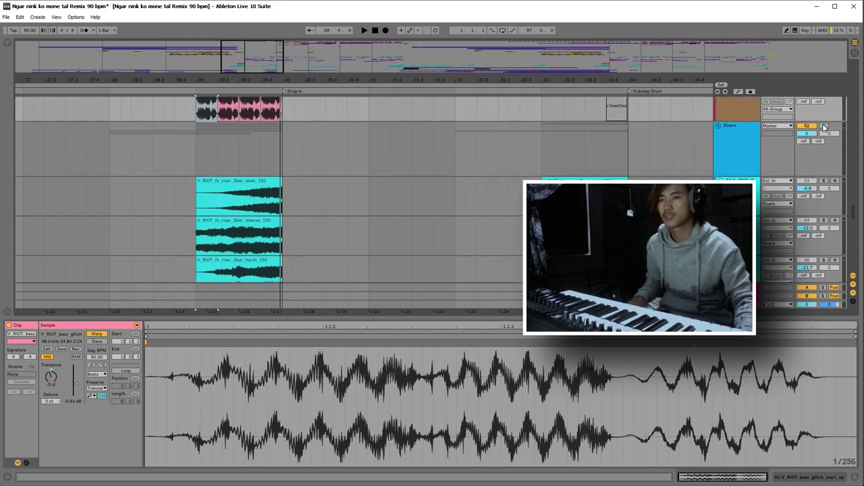
pyautogui.press('space')
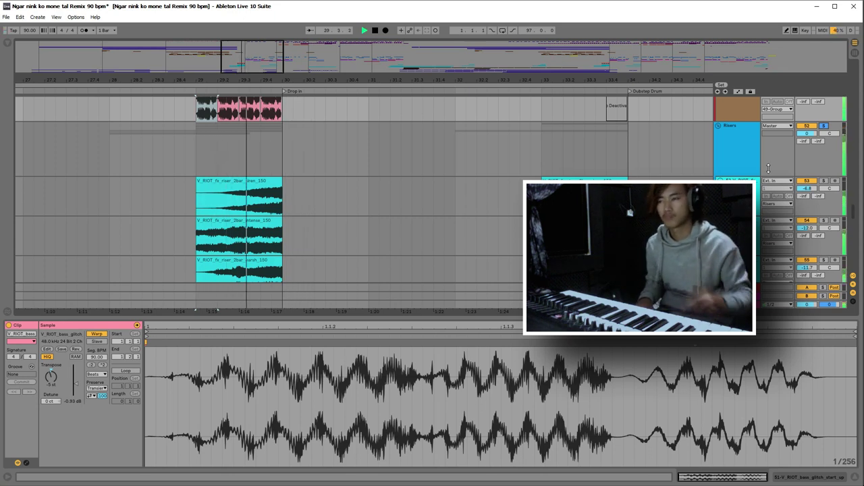
pyautogui.press('space')
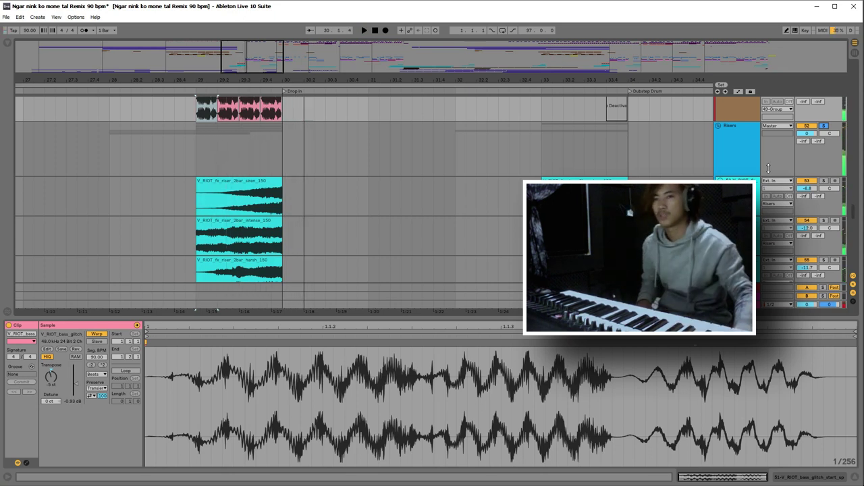
# - Clear the solos, play the full mix from 28.4.1, and stop with a short empty range selected on track 38 after bar 28
pyautogui.scroll(6, 813, 130)
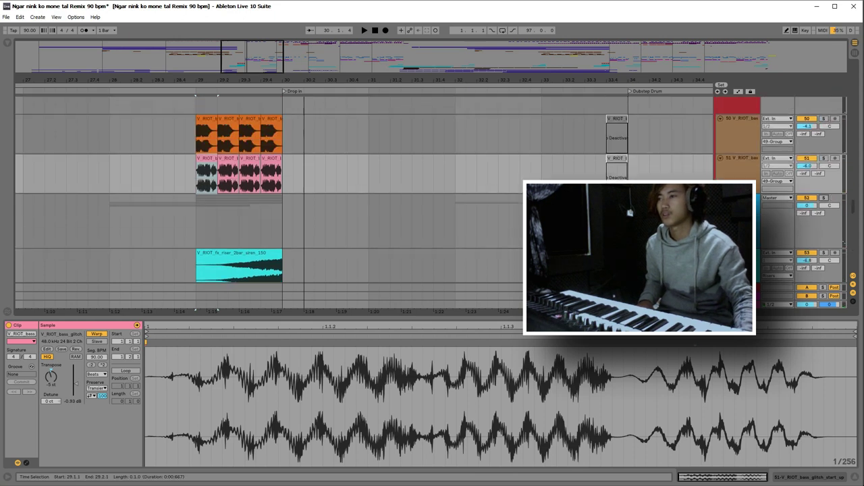
pyautogui.click(176, 270)
pyautogui.press('space')
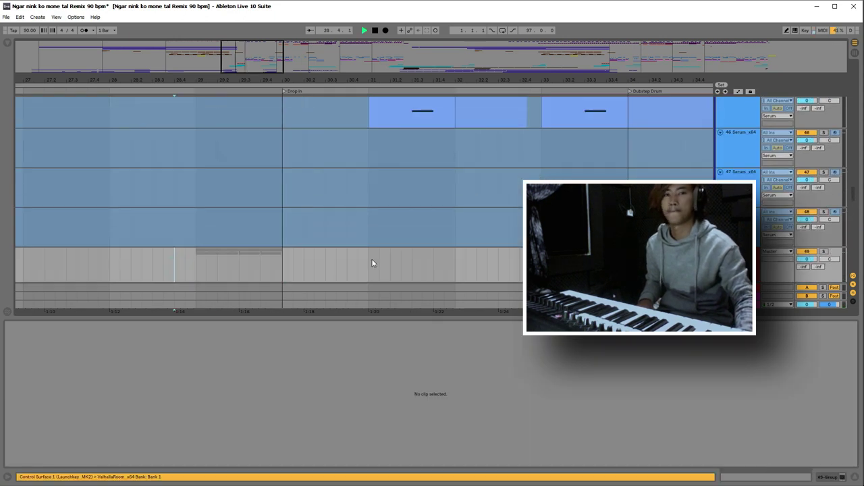
pyautogui.scroll(8, 383, 254)
pyautogui.scroll(1, 314, 219)
pyautogui.moveTo(127, 194); pyautogui.dragTo(120, 199)
pyautogui.press('space')
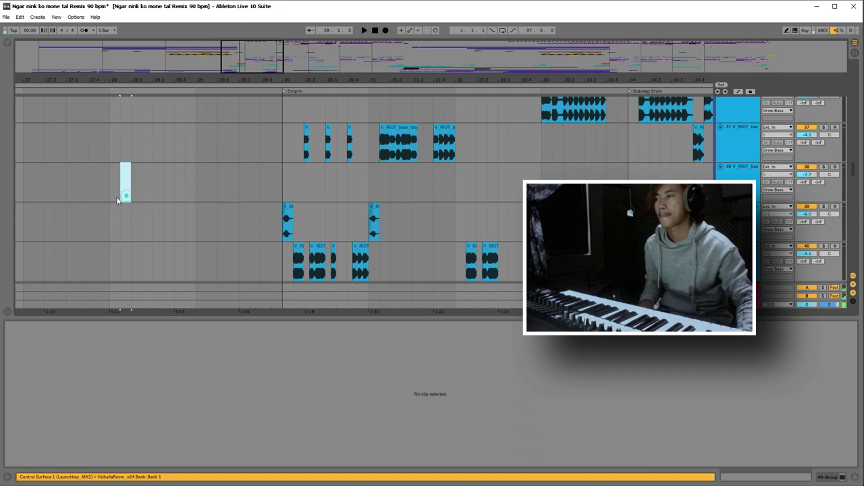
# - Replay the full mix from 28.4.1 while locating the orchestral multi-hit clip in the Low Drums tracks, and stop playback
pyautogui.press('space')
pyautogui.click(173, 180)
pyautogui.scroll(10, 349, 203)
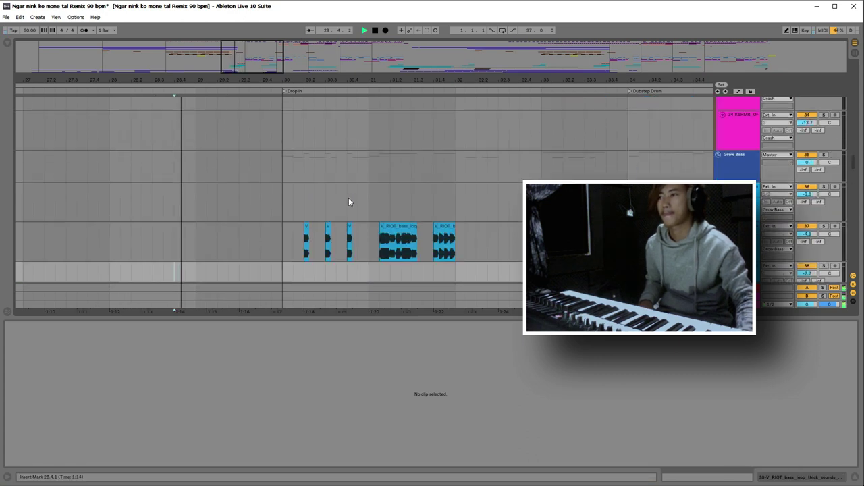
pyautogui.press('space')
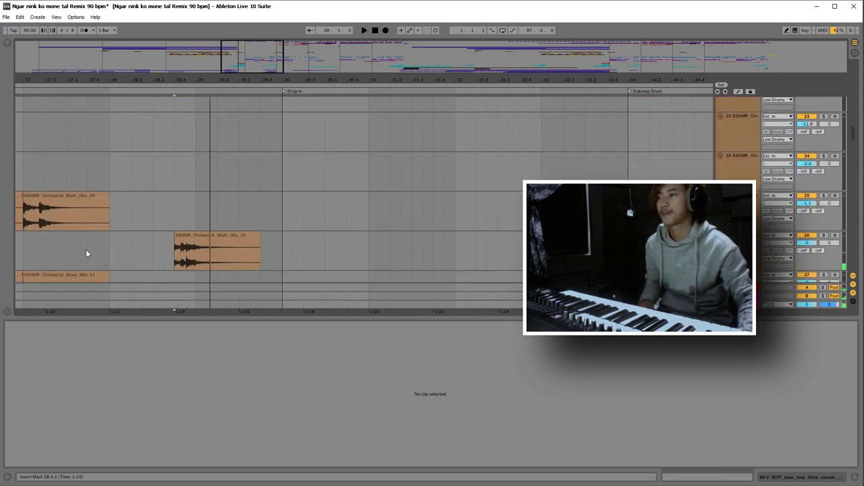
# - Select the orchestral multi-hit clip on track 26 at 28.4.1 and audition the mix from its start
pyautogui.click(88, 253)
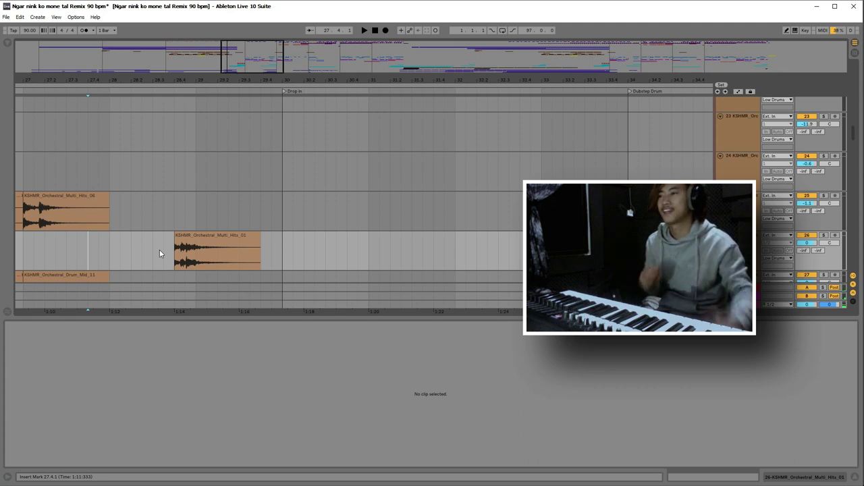
pyautogui.click(176, 262)
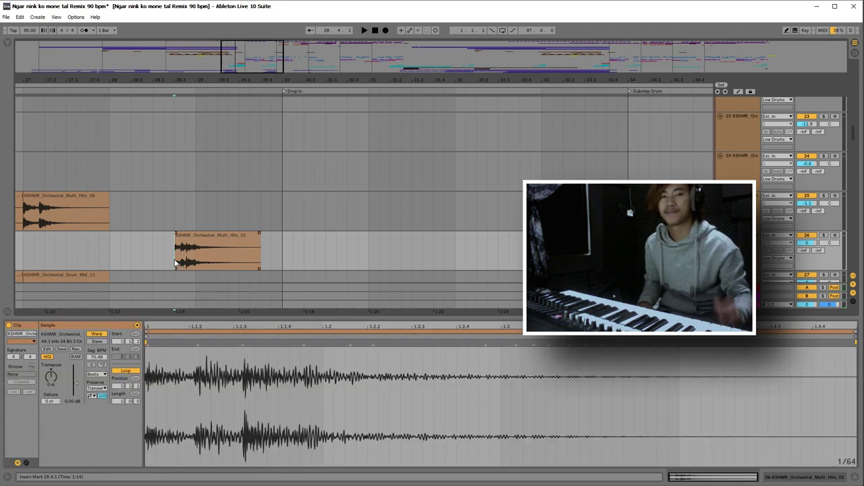
pyautogui.press('space')
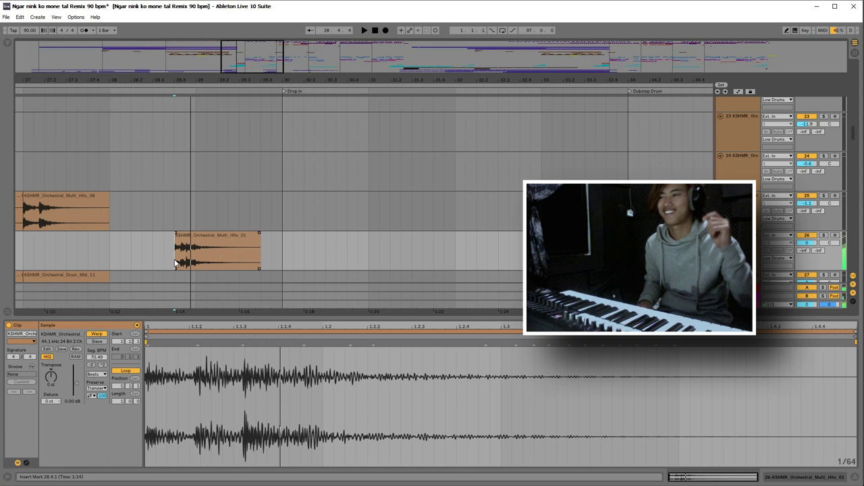
# - Play the full mix from 27.1.1 into the Dubstep Drum section and show its kick, snare and hi-hat tracks
pyautogui.click(21, 251)
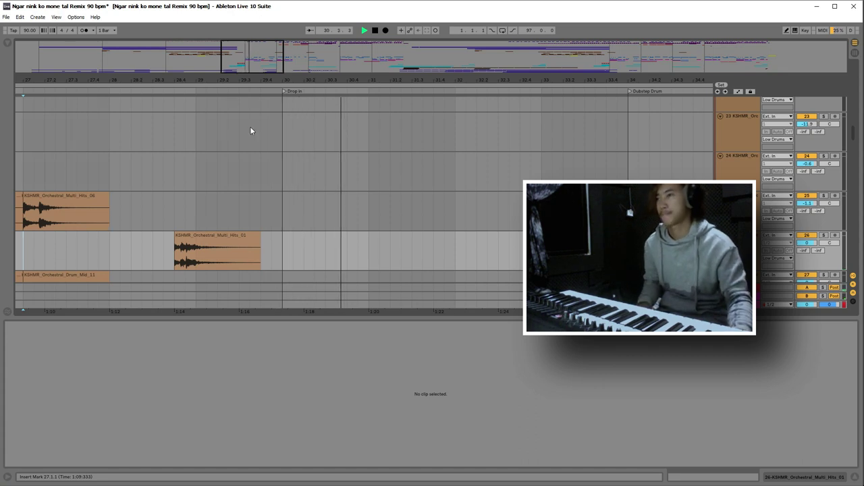
pyautogui.moveTo(260, 80); pyautogui.dragTo(206, 109)
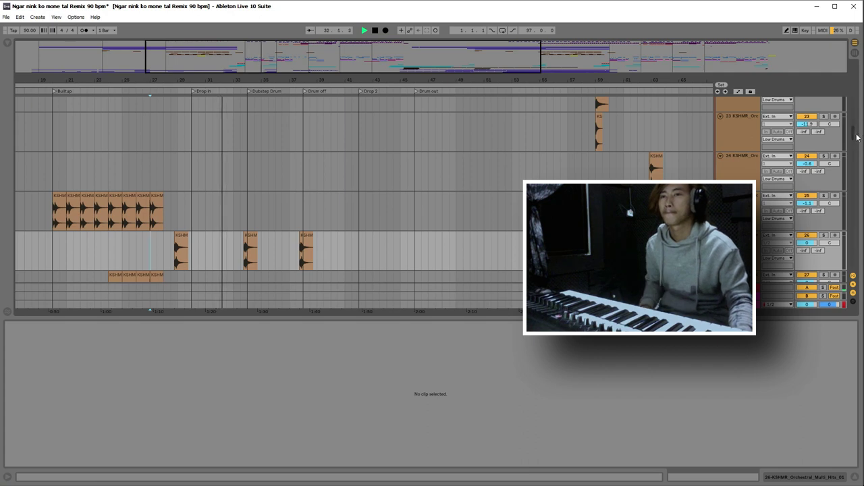
pyautogui.moveTo(856, 136); pyautogui.dragTo(856, 39)
pyautogui.moveTo(236, 79); pyautogui.dragTo(208, 98)
pyautogui.scroll(-2, 322, 185)
pyautogui.scroll(2, 322, 185)
pyautogui.moveTo(308, 80); pyautogui.dragTo(237, 172)
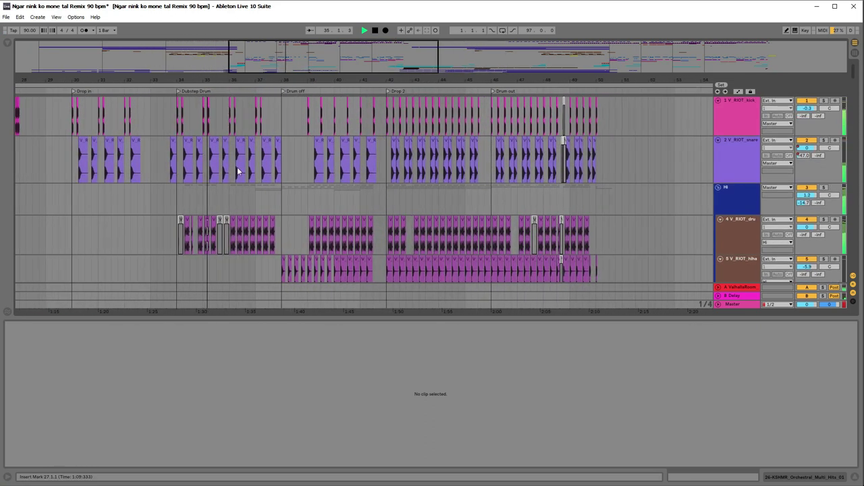